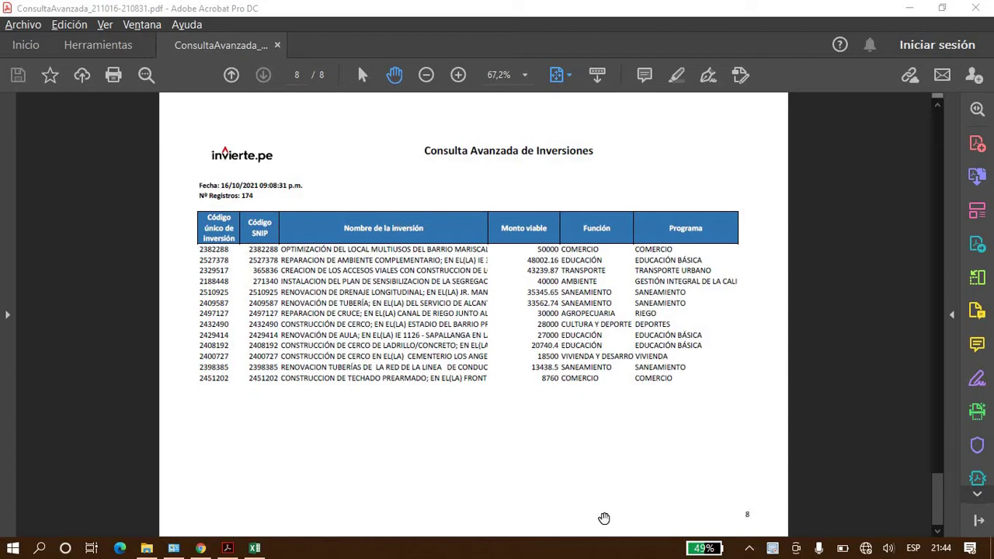
# Step: Set the printout to landscape orientation on A4 paper
pyautogui.click(256, 552)
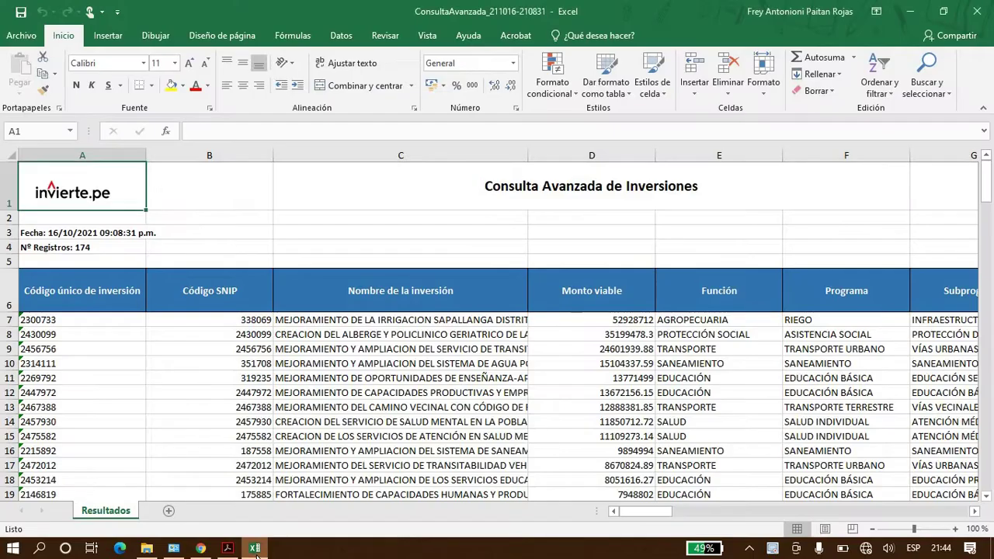
pyautogui.hotkey('ctrl', 'p')
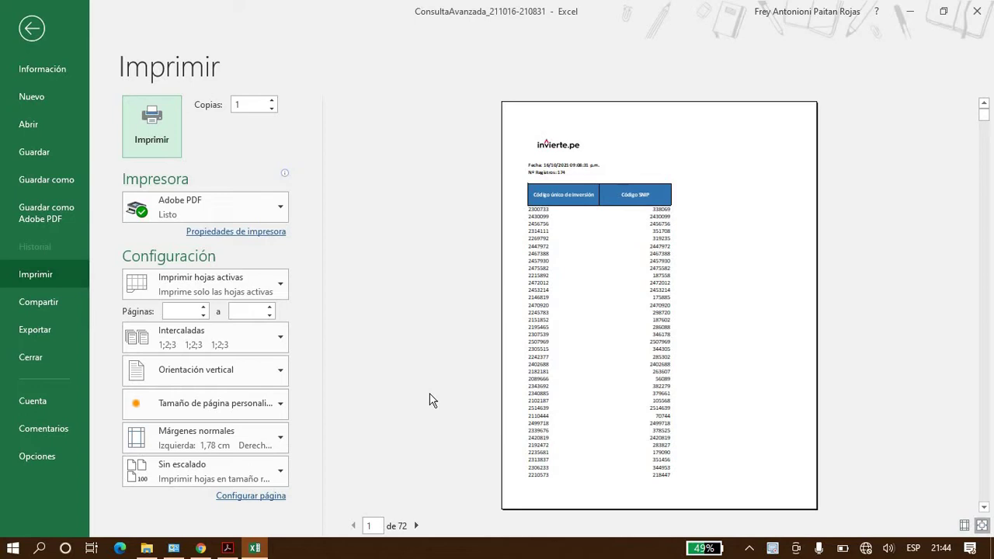
pyautogui.click(258, 408)
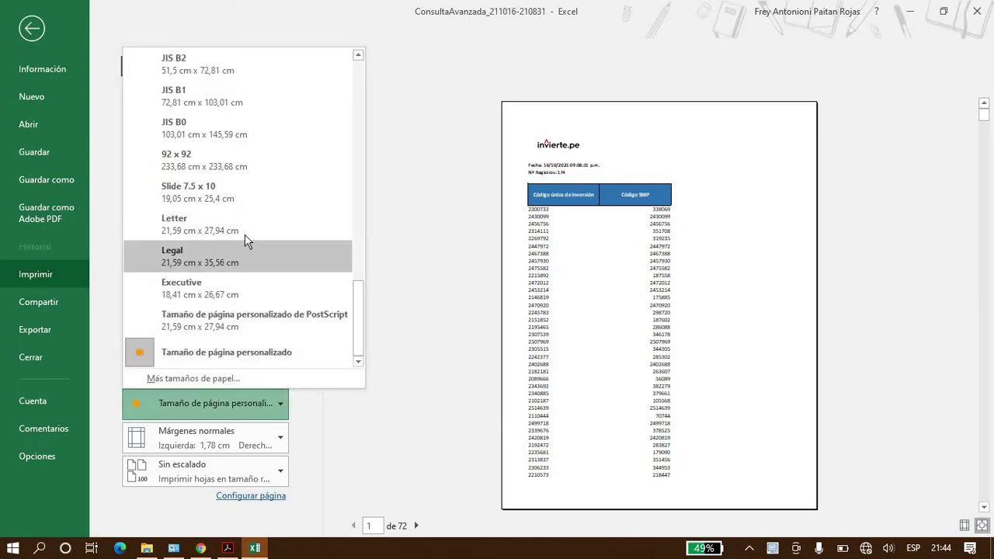
pyautogui.click(239, 395)
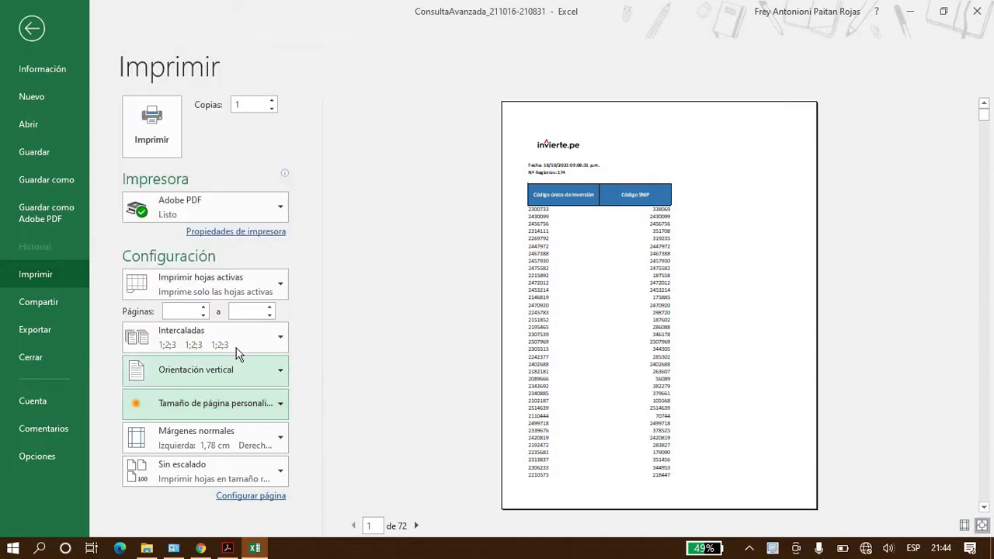
pyautogui.click(238, 365)
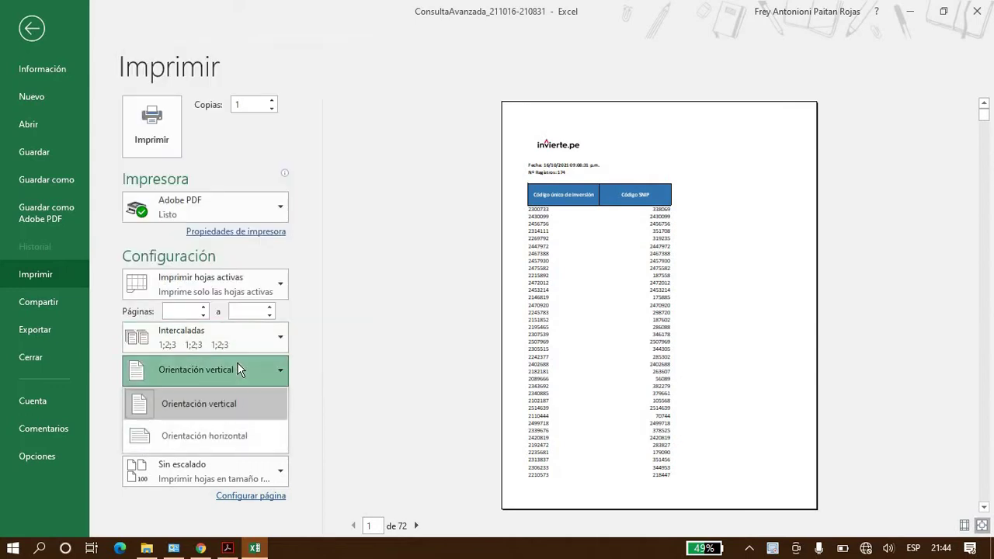
pyautogui.click(229, 427)
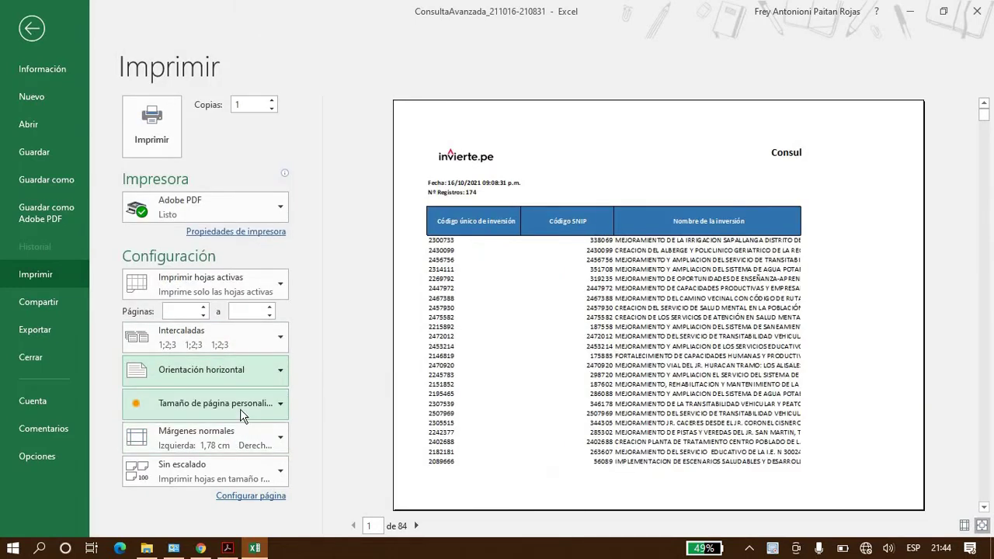
pyautogui.click(240, 412)
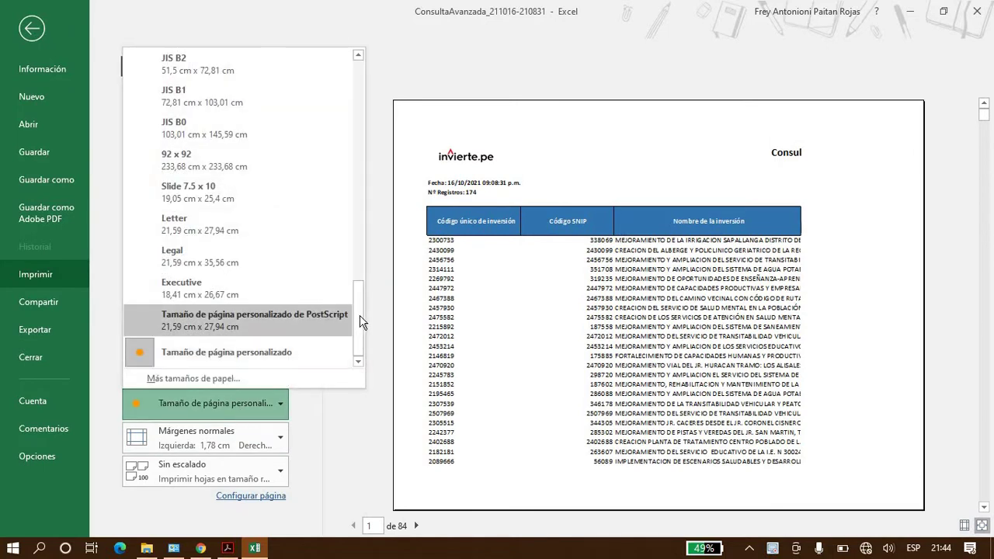
pyautogui.moveTo(360, 322); pyautogui.dragTo(338, 22)
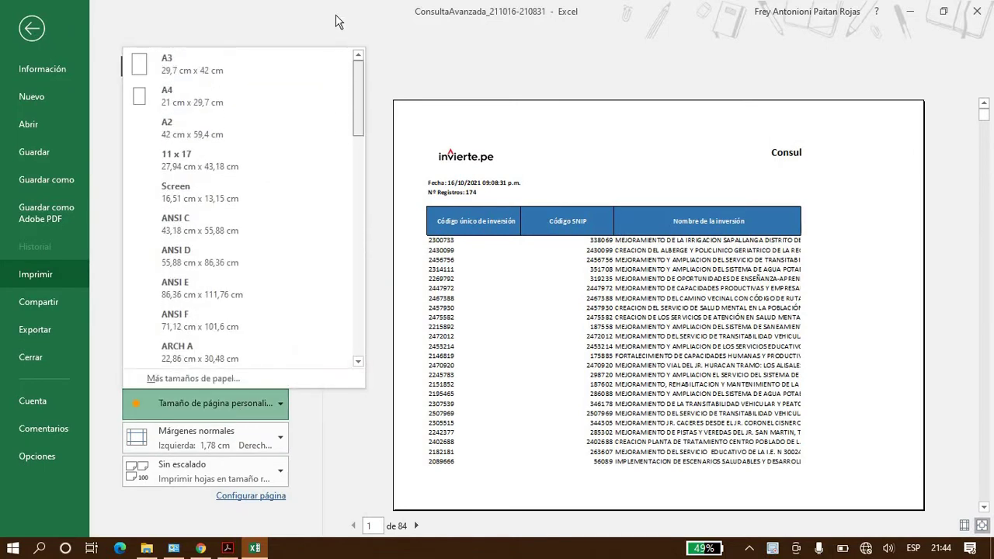
pyautogui.click(257, 94)
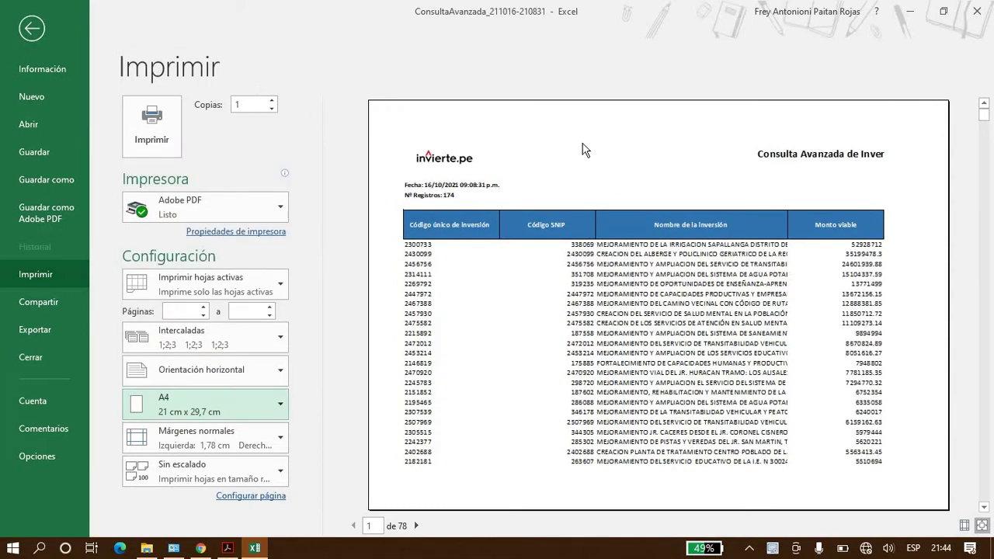
# Step: Scale the printout to 85% in Page Setup, cutting it to 55 pages
pyautogui.click(279, 496)
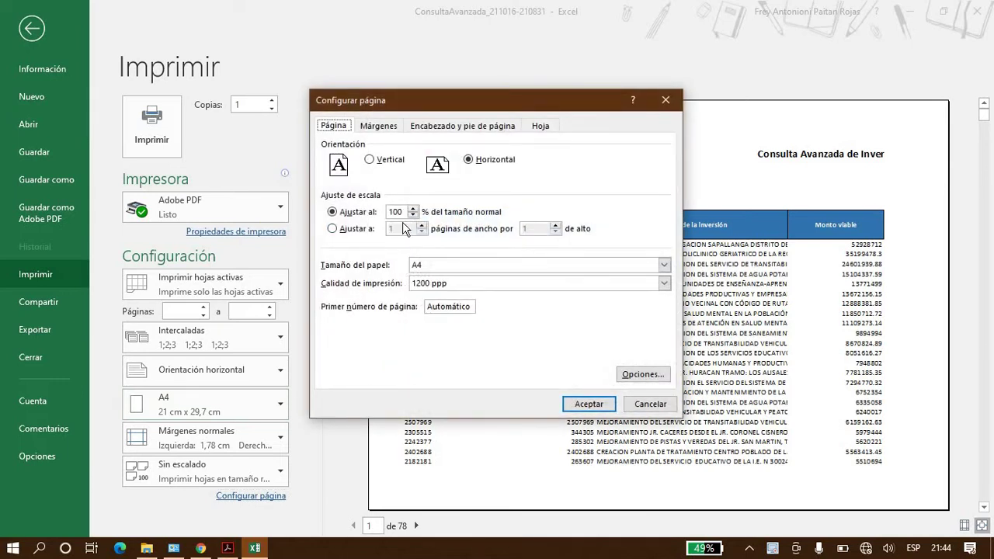
pyautogui.click(412, 215)
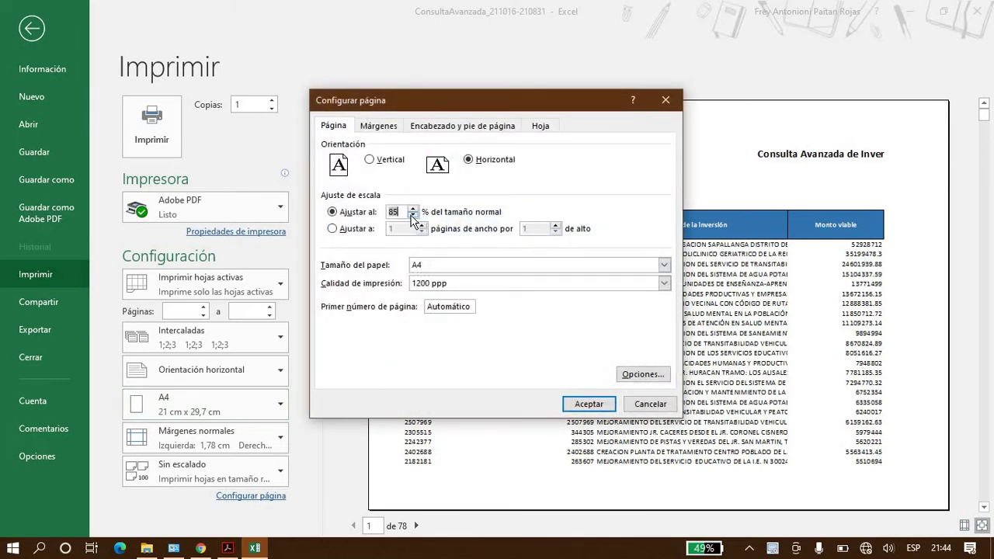
pyautogui.click(571, 404)
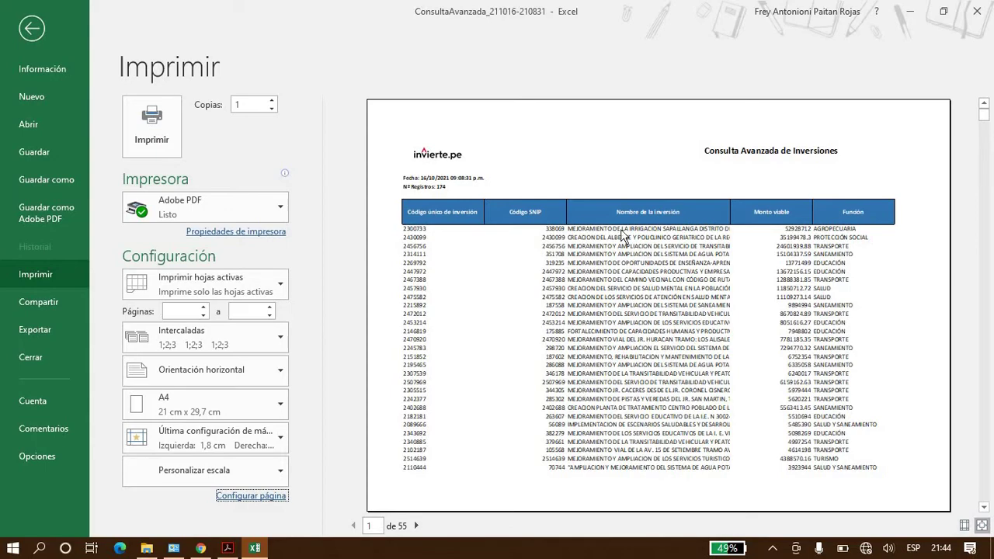
pyautogui.press('Escape')
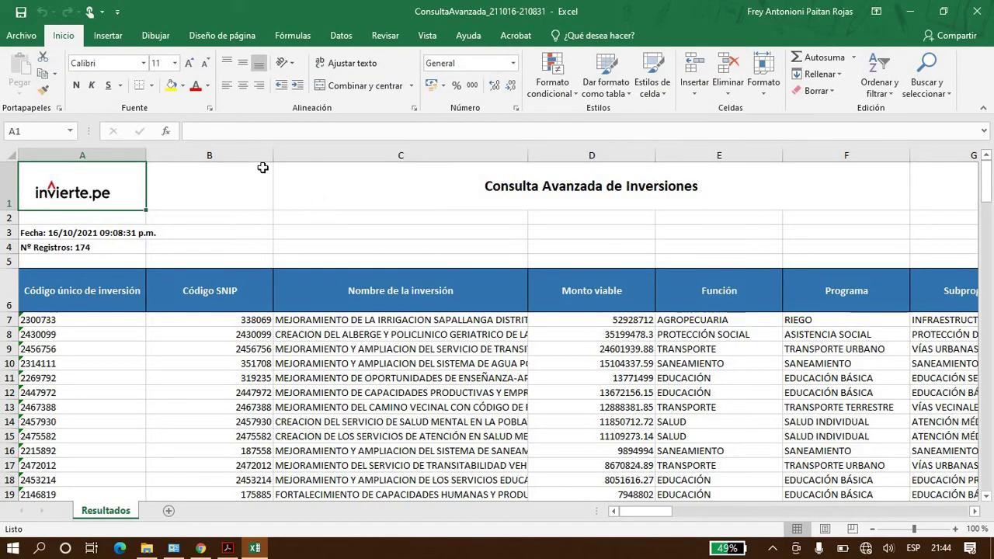
# Step: Narrow columns A and B and wrap the row 6 headings onto two lines
pyautogui.moveTo(146, 152); pyautogui.dragTo(92, 152)
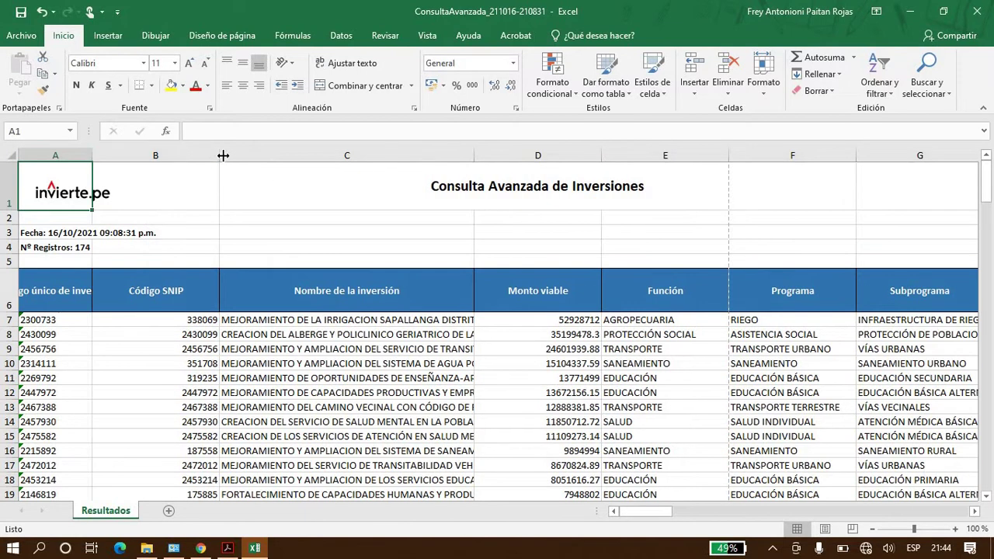
pyautogui.moveTo(223, 155); pyautogui.dragTo(149, 156)
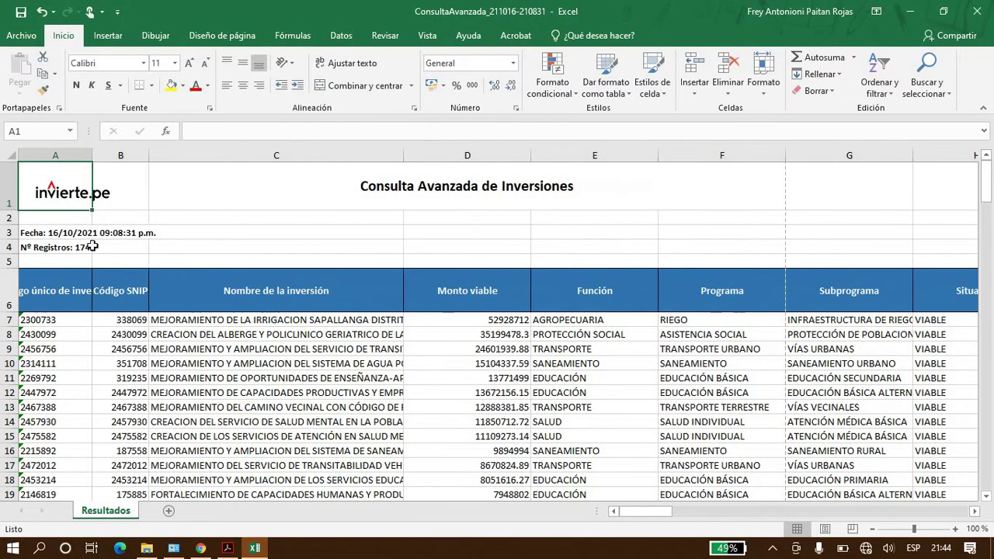
pyautogui.click(11, 289)
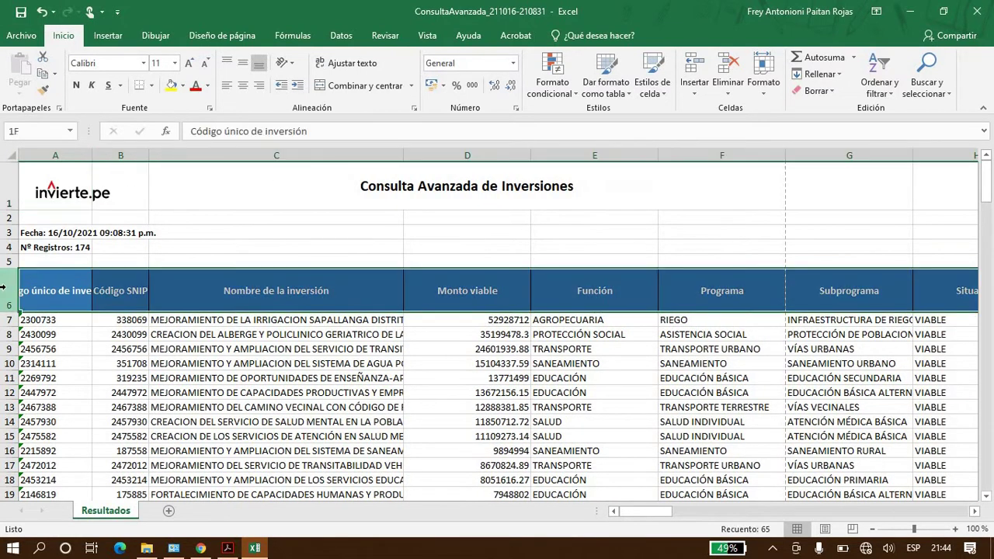
pyautogui.click(349, 65)
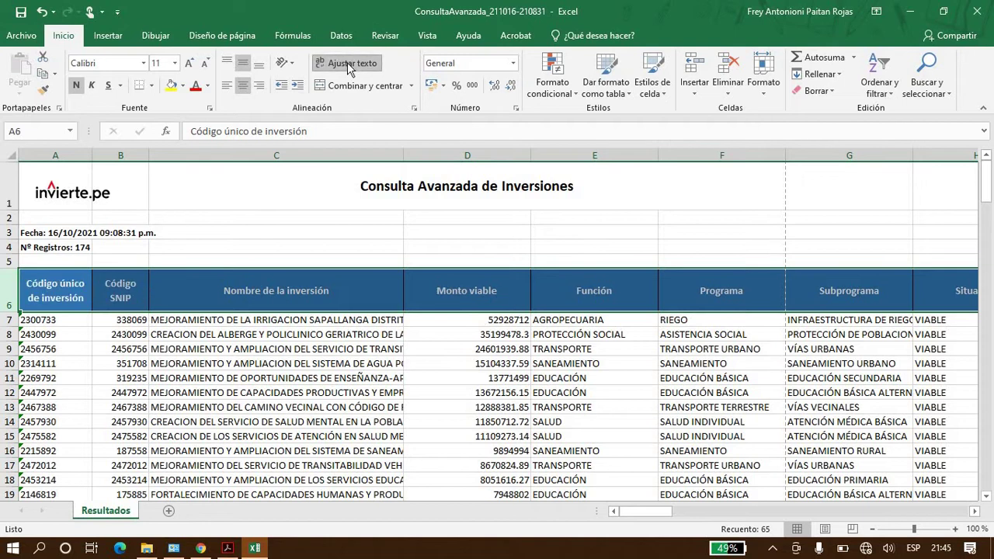
# Step: Narrow the Monto viable column D and preview the layout through Programa
pyautogui.click(495, 279)
pyautogui.moveTo(529, 156); pyautogui.dragTo(495, 156)
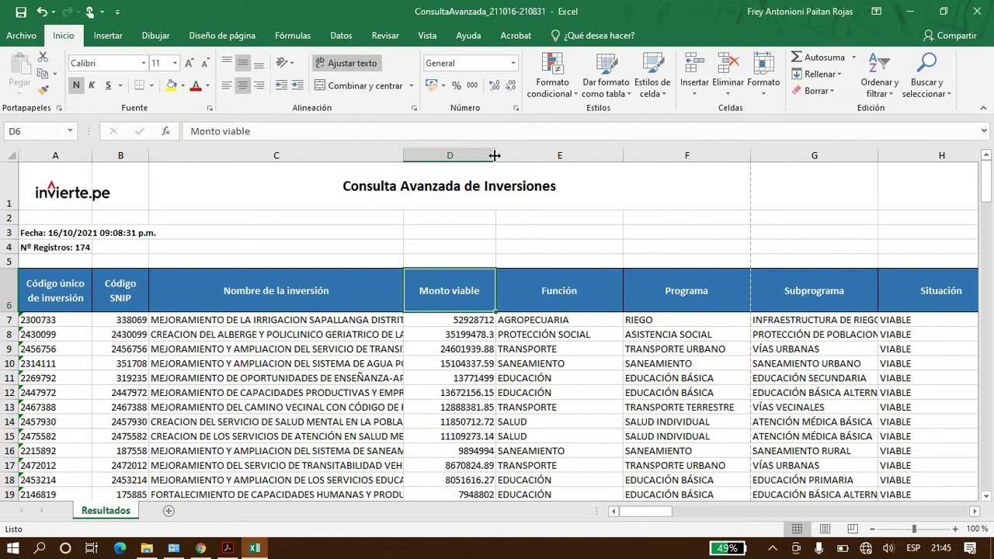
pyautogui.moveTo(494, 156); pyautogui.dragTo(480, 156)
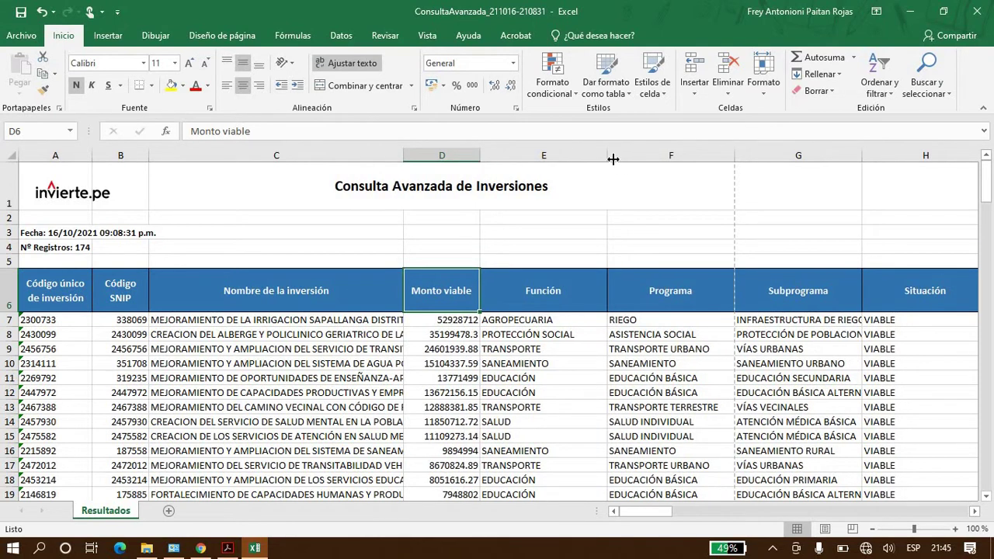
pyautogui.click(662, 157)
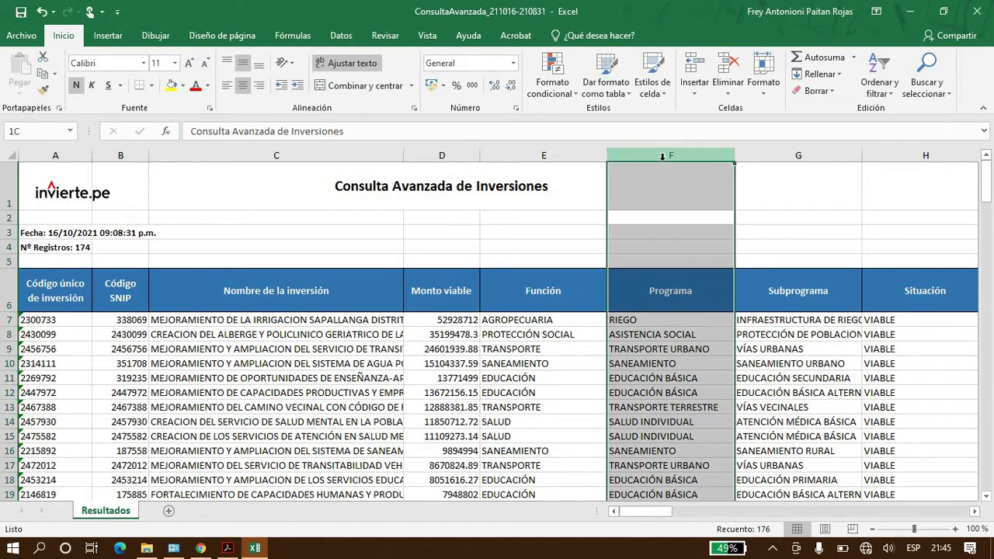
pyautogui.click(438, 407)
pyautogui.hotkey('ctrl', 'p')
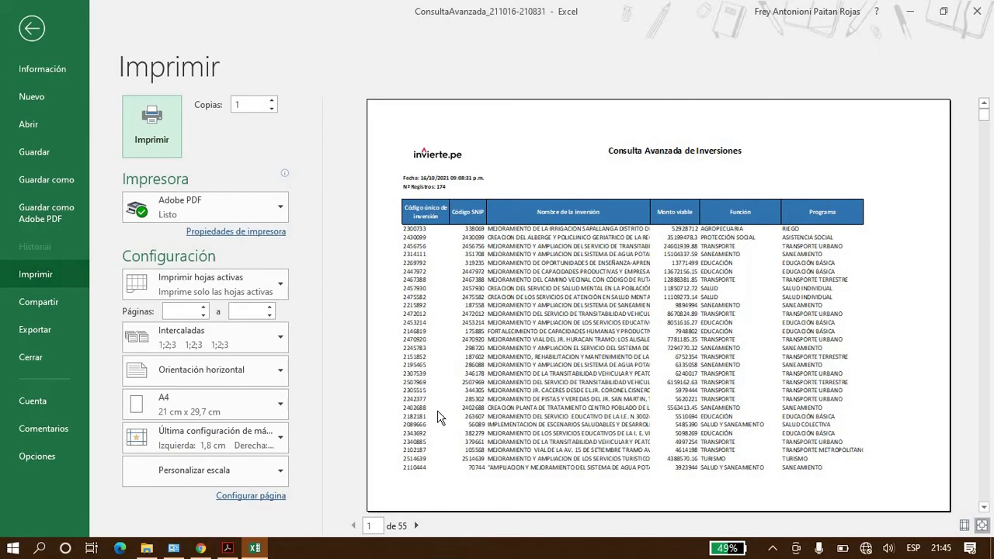
# Step: Recheck Page Setup, view the next preview page, and return to the Resultados sheet
pyautogui.click(276, 497)
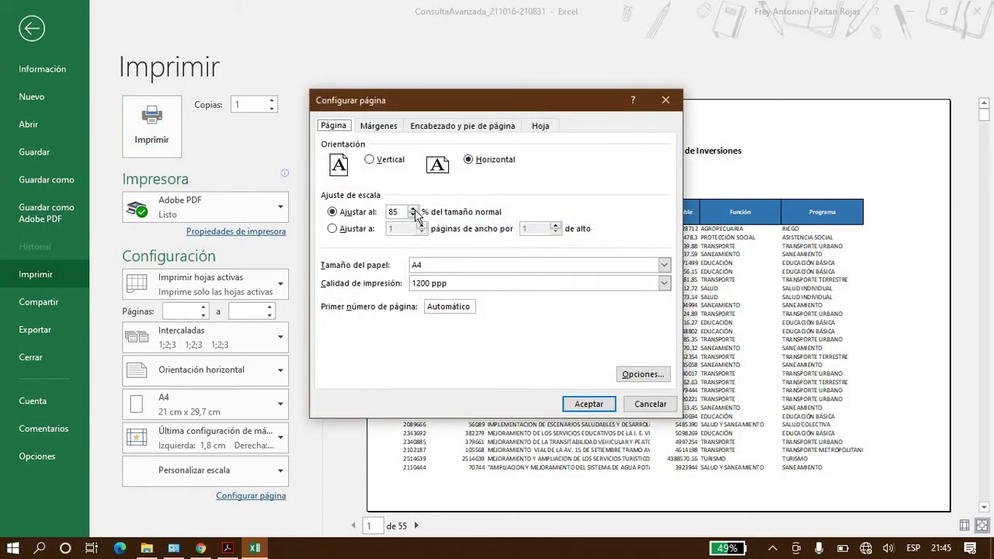
pyautogui.click(578, 405)
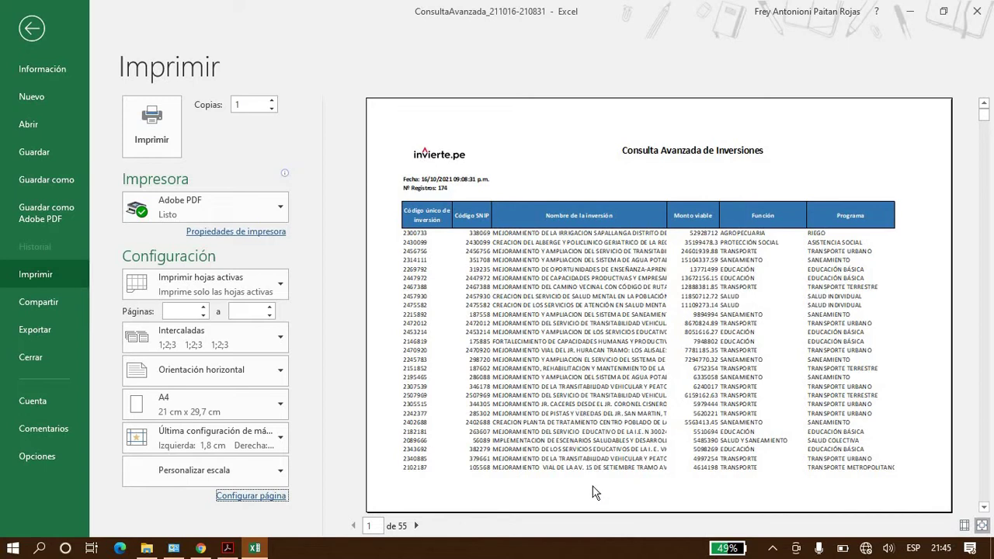
pyautogui.click(416, 526)
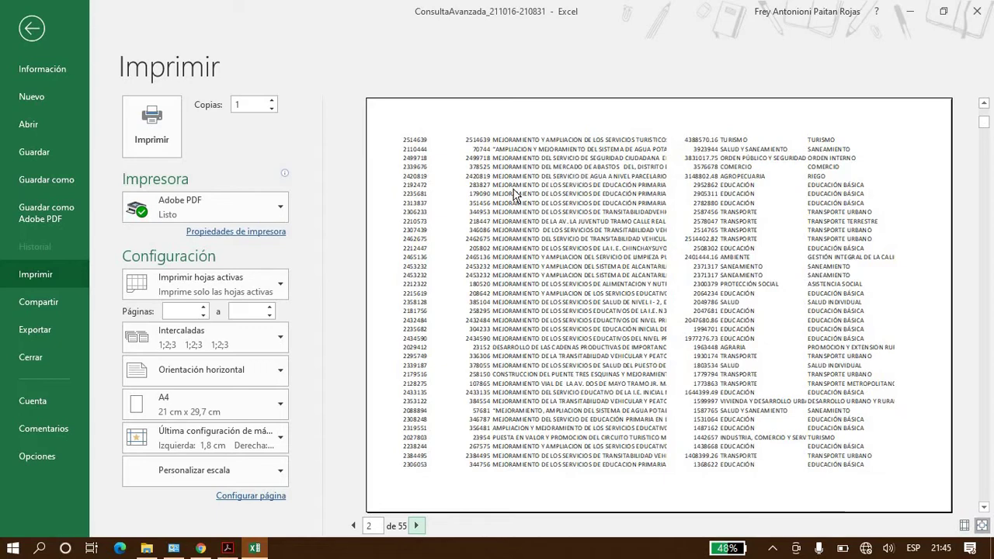
pyautogui.press('Escape')
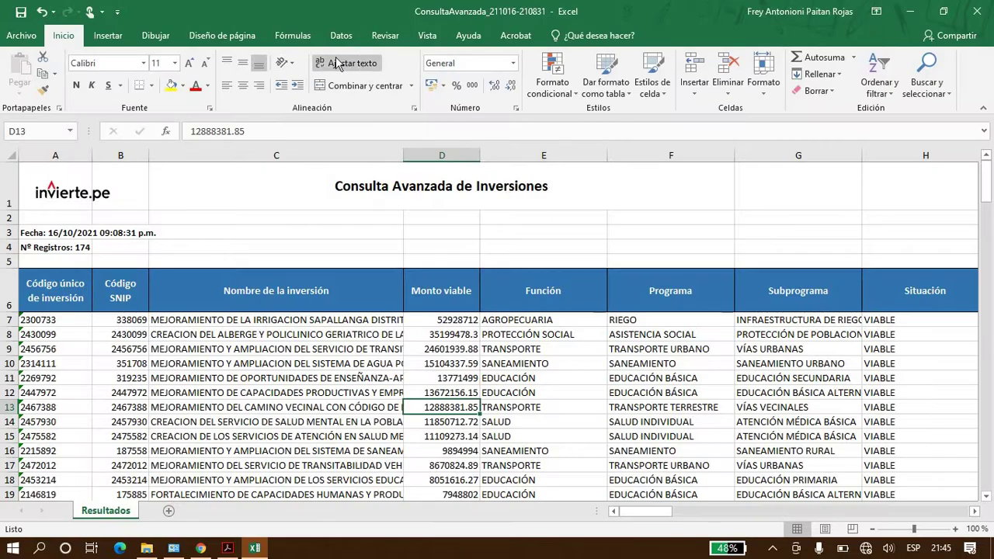
# Step: Set rows $1:$6 as Print Titles rows repeating at the top of each page
pyautogui.click(240, 36)
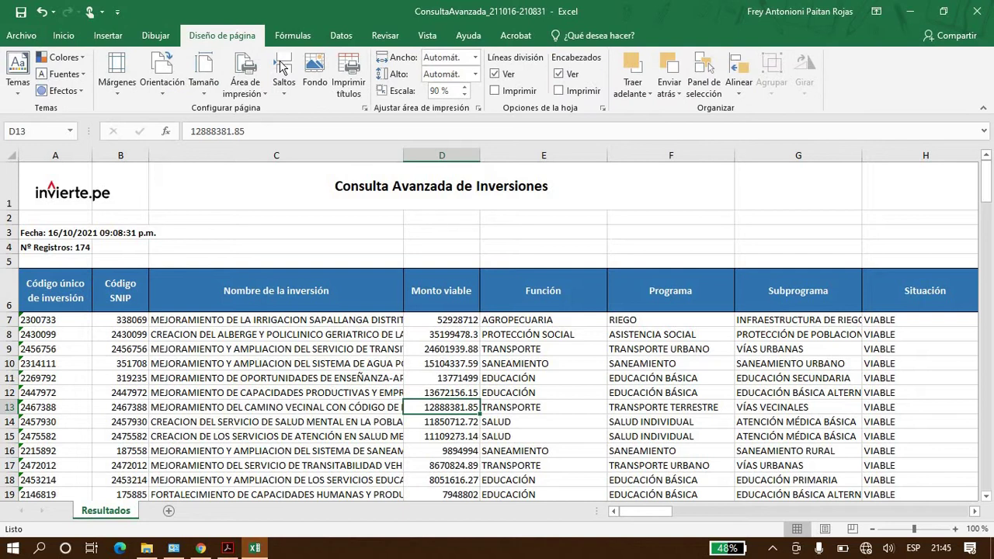
pyautogui.click(349, 87)
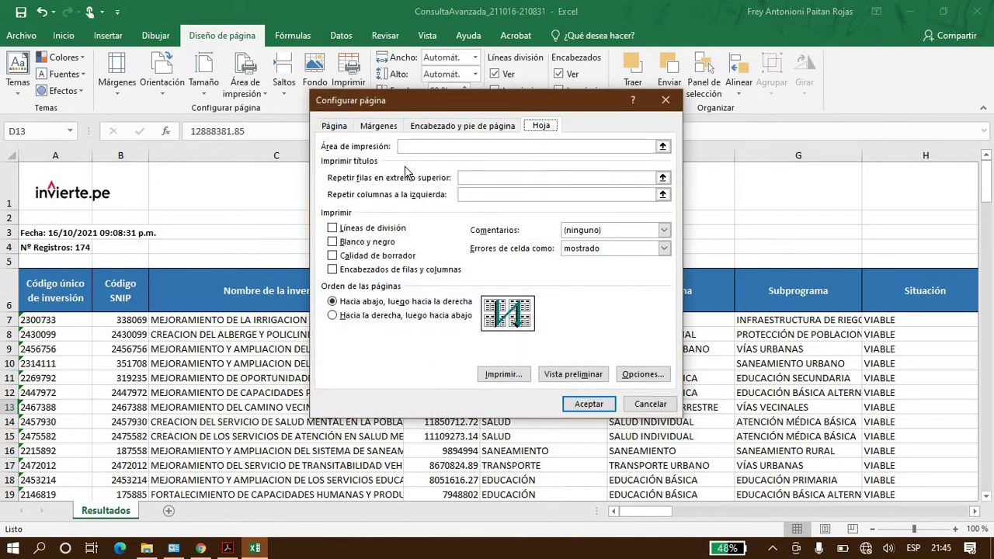
pyautogui.click(663, 177)
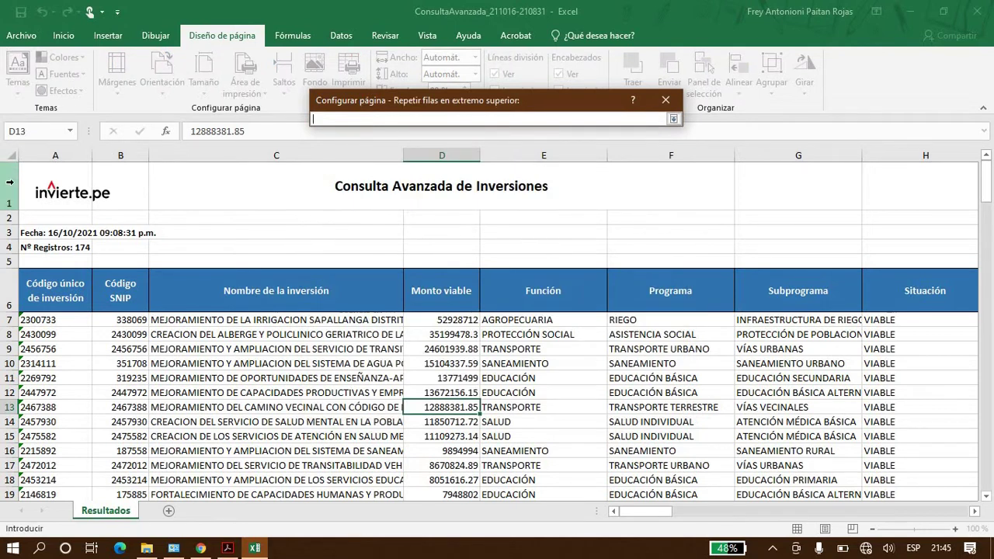
pyautogui.moveTo(9, 187); pyautogui.dragTo(4, 281)
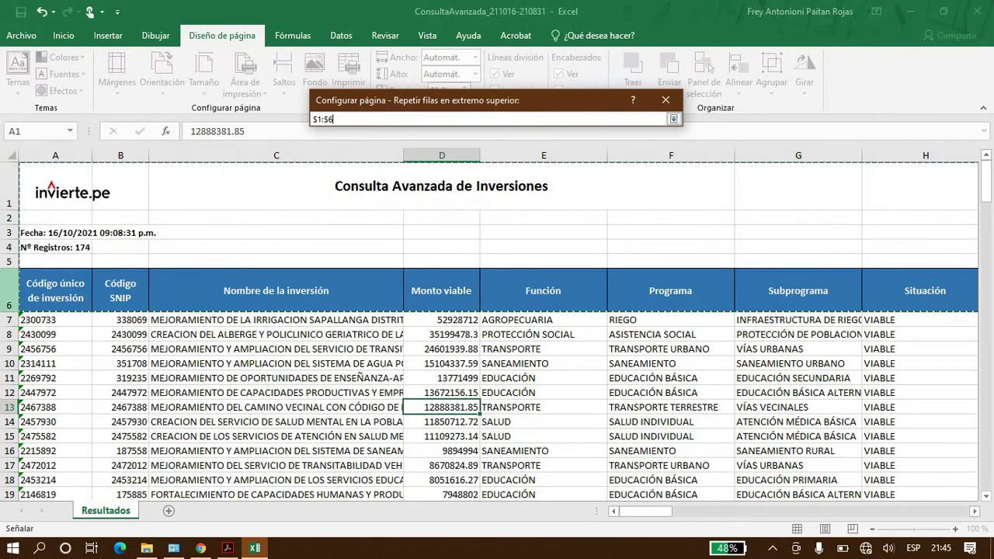
pyautogui.press('Return')
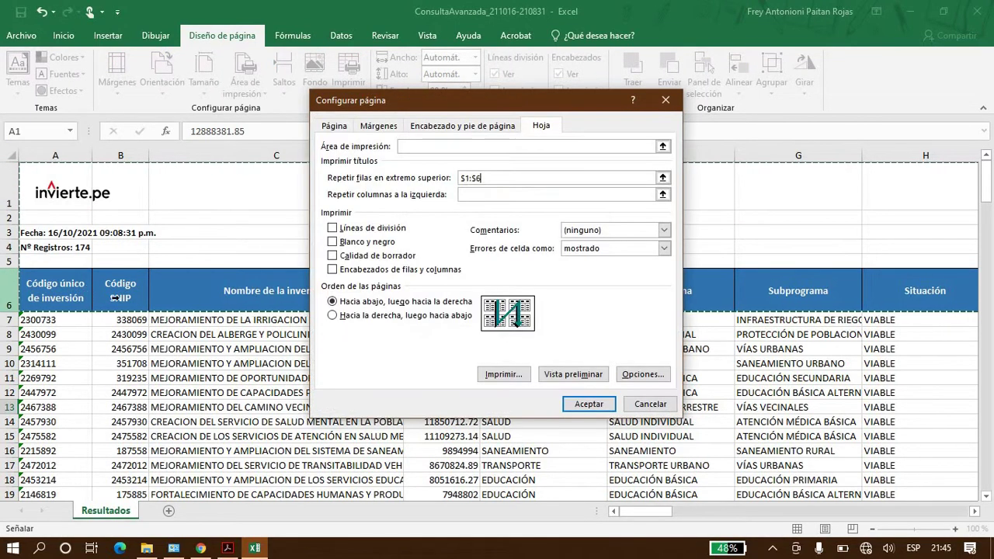
pyautogui.click(579, 406)
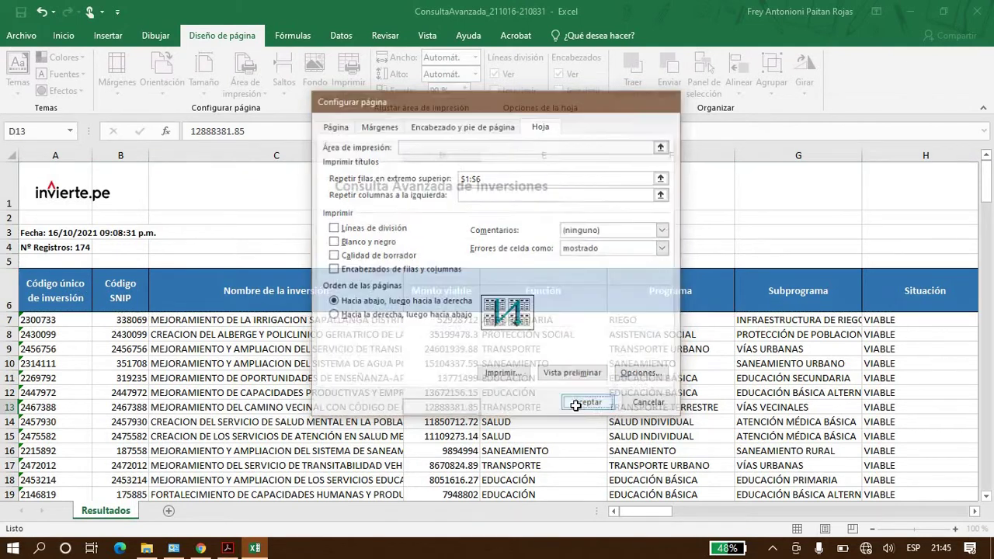
# Step: Page through the 77-page preview to page 8, then back to page 7
pyautogui.hotkey('ctrl', 'p')
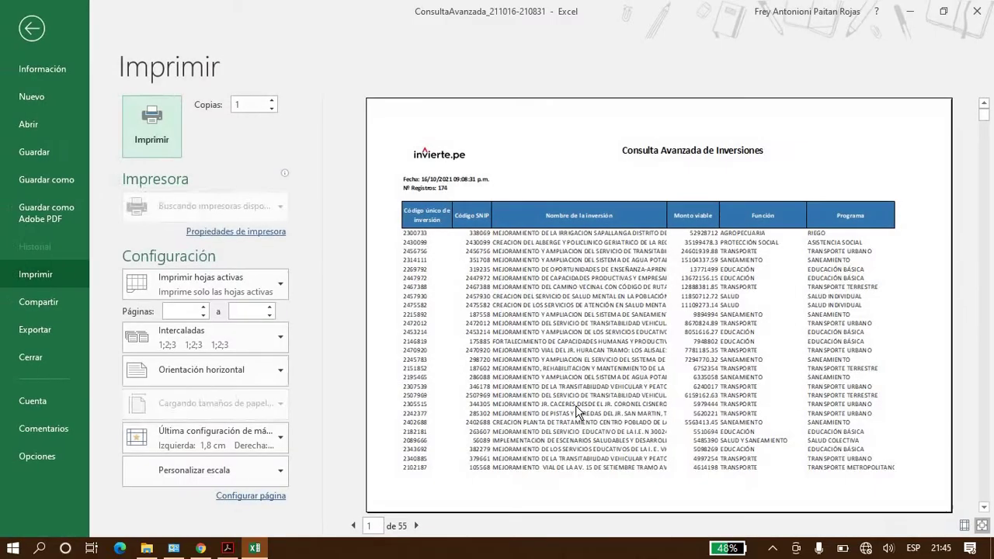
pyautogui.click(413, 527)
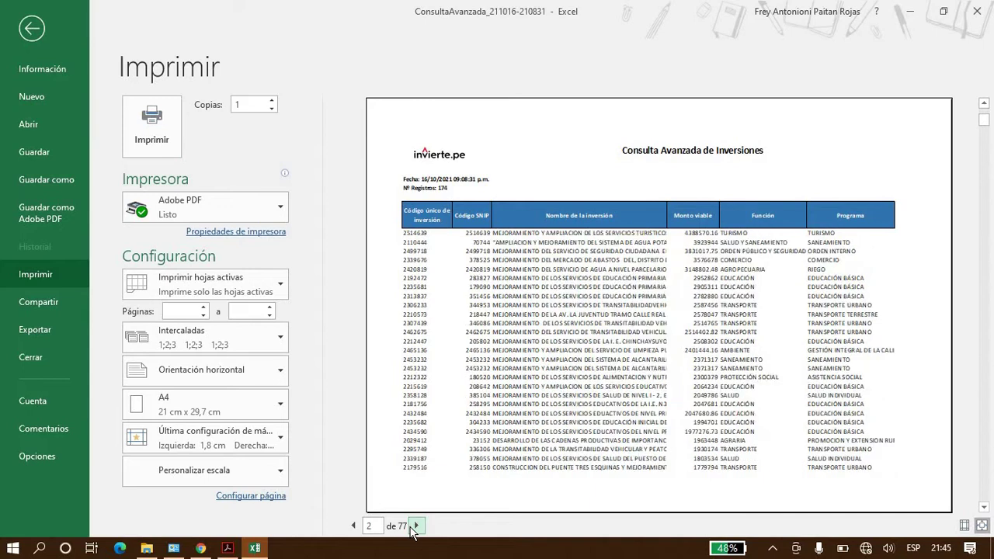
pyautogui.click(414, 527)
pyautogui.click(413, 526)
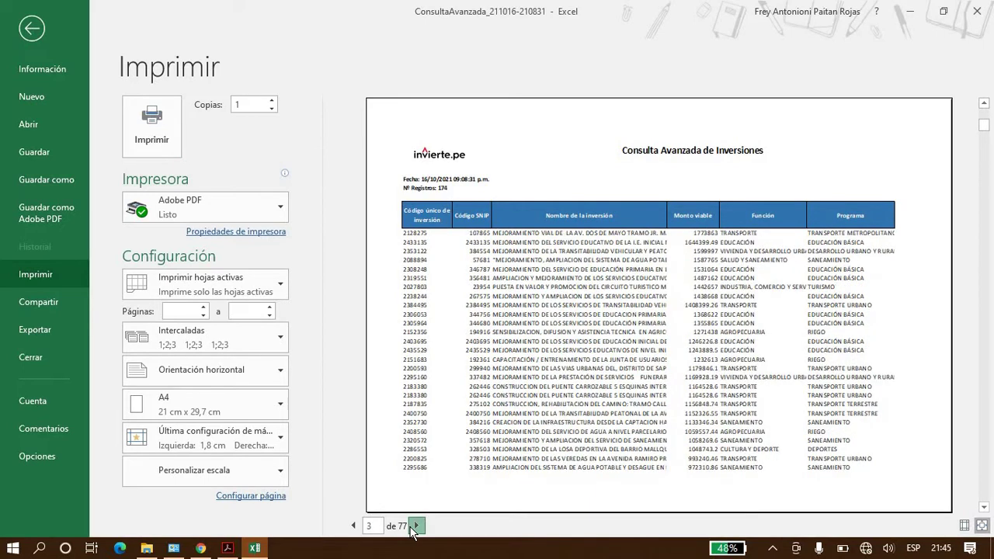
pyautogui.click(415, 527)
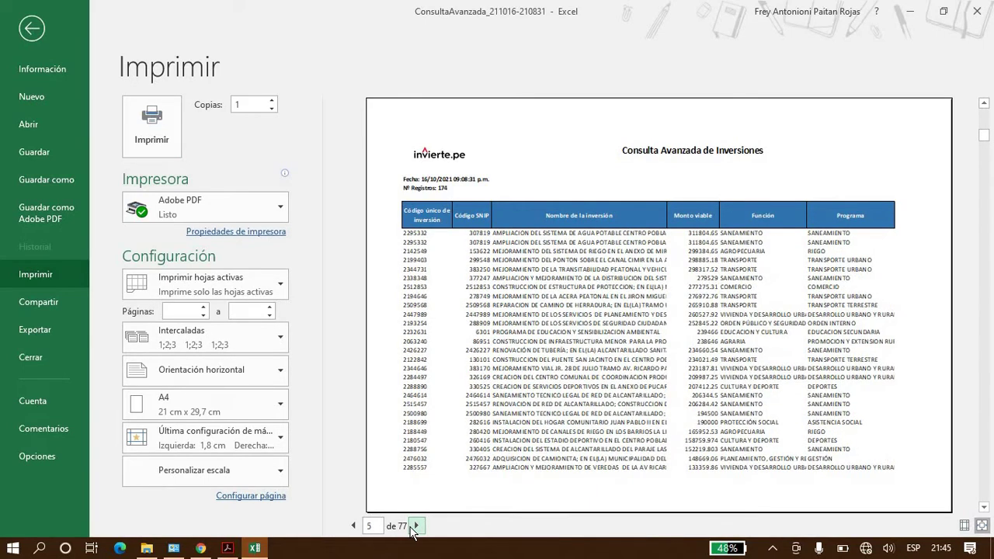
pyautogui.click(415, 527)
pyautogui.click(414, 526)
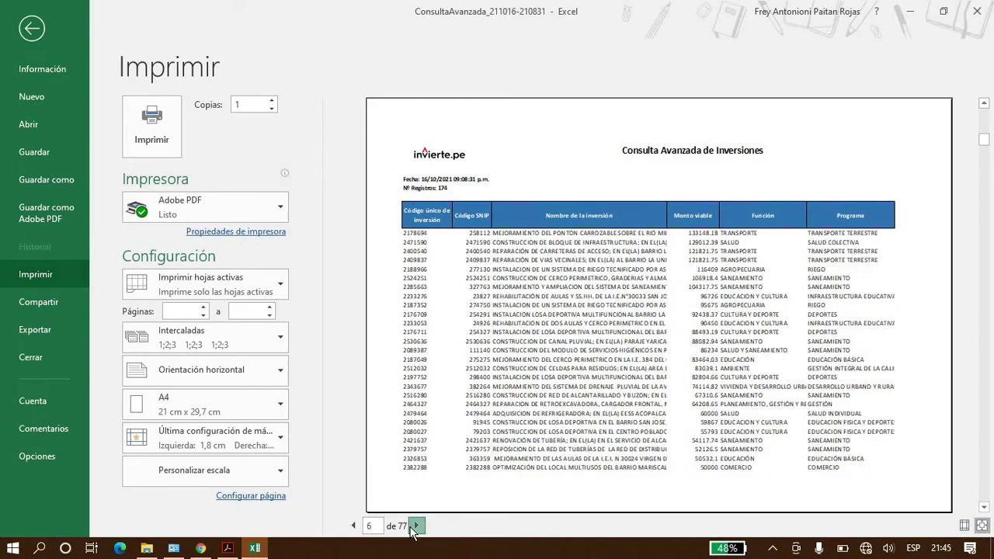
pyautogui.click(415, 527)
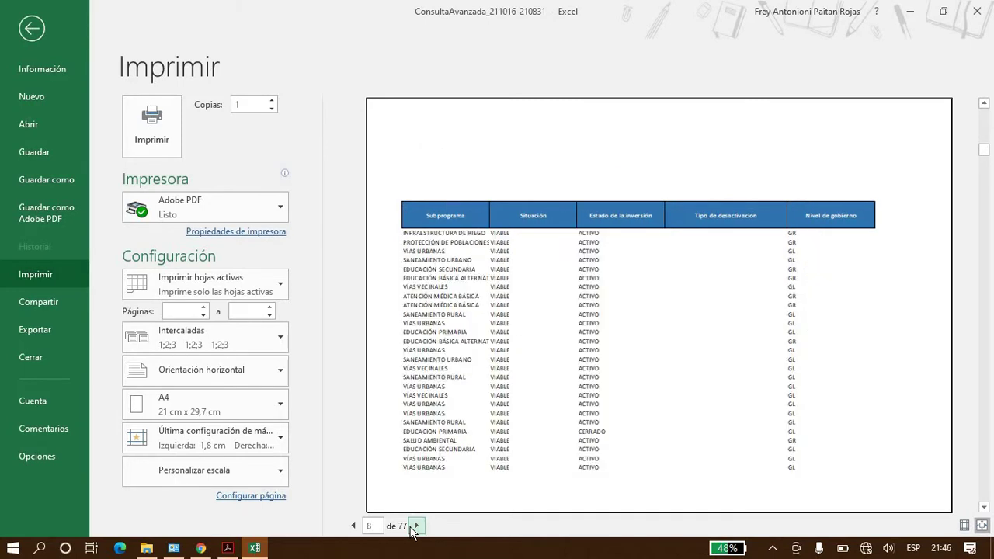
pyautogui.click(354, 526)
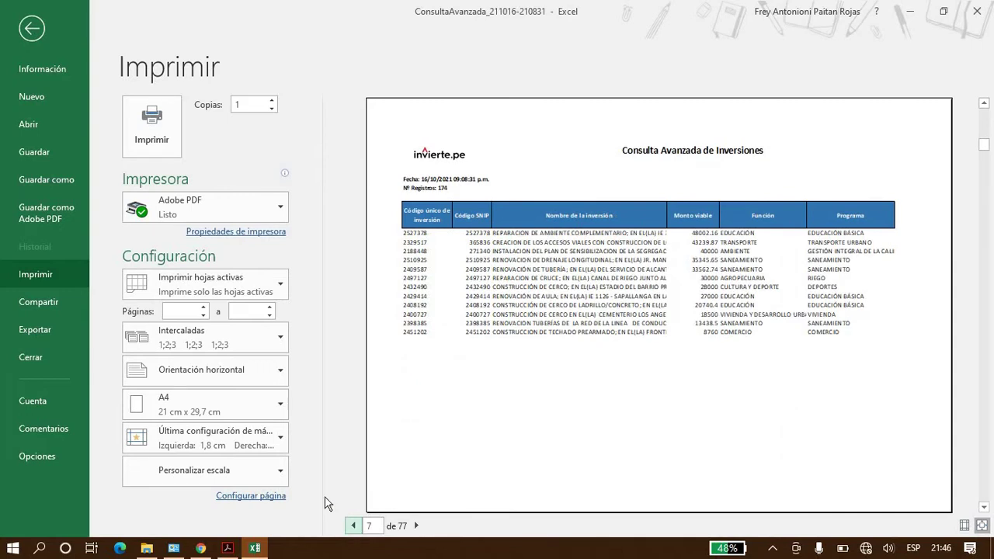
# Step: Add a custom right-hand footer with the page number followed by the date
pyautogui.click(269, 498)
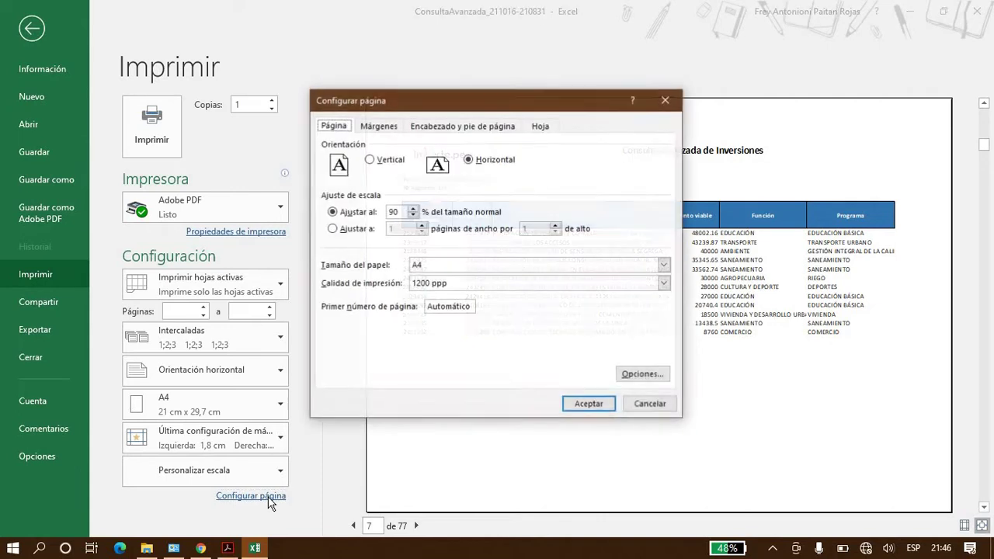
pyautogui.click(465, 129)
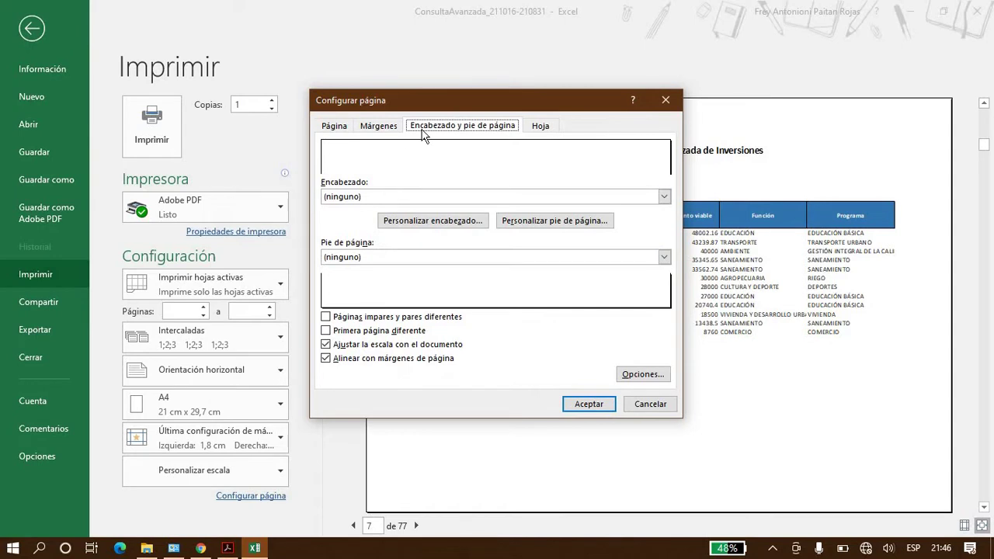
pyautogui.click(505, 222)
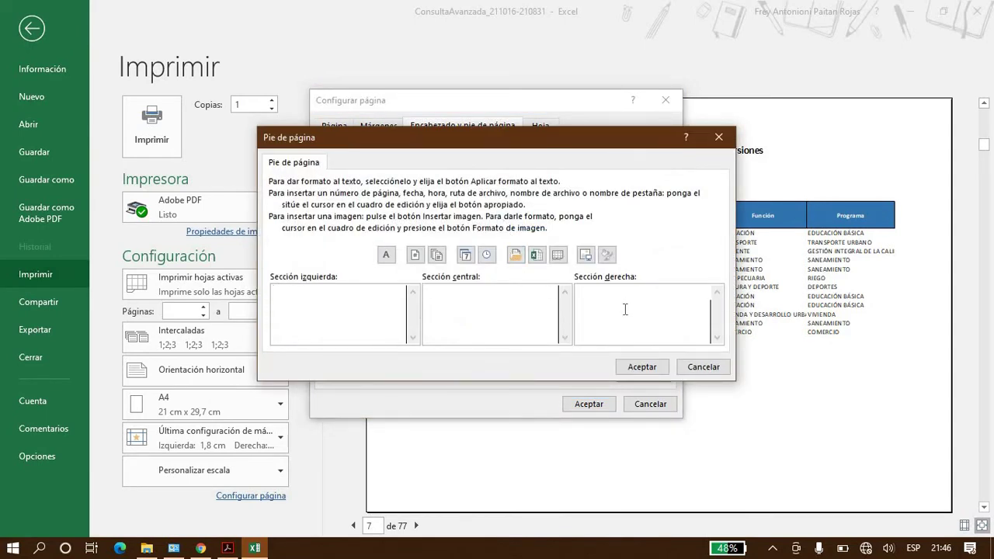
pyautogui.click(417, 256)
pyautogui.click(465, 256)
pyautogui.click(650, 368)
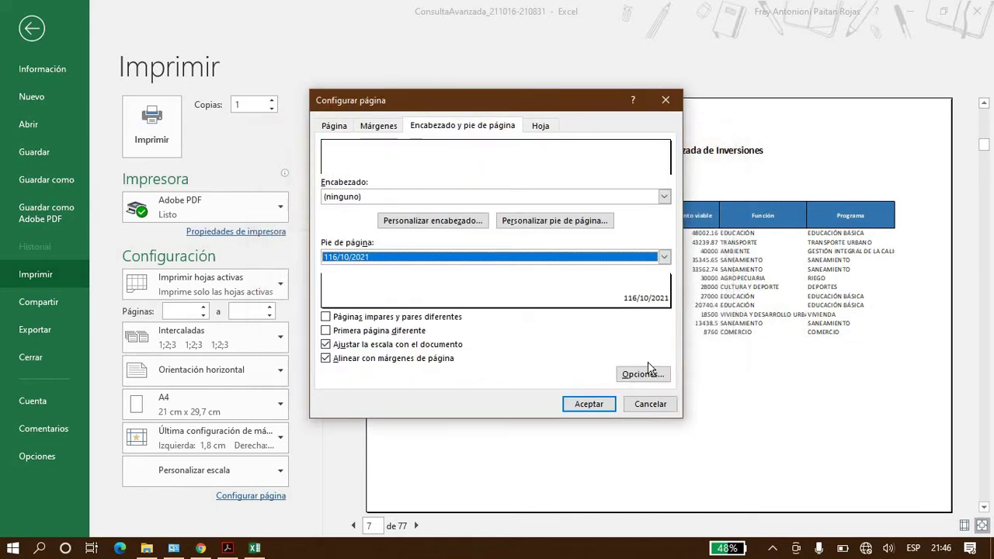
pyautogui.click(589, 405)
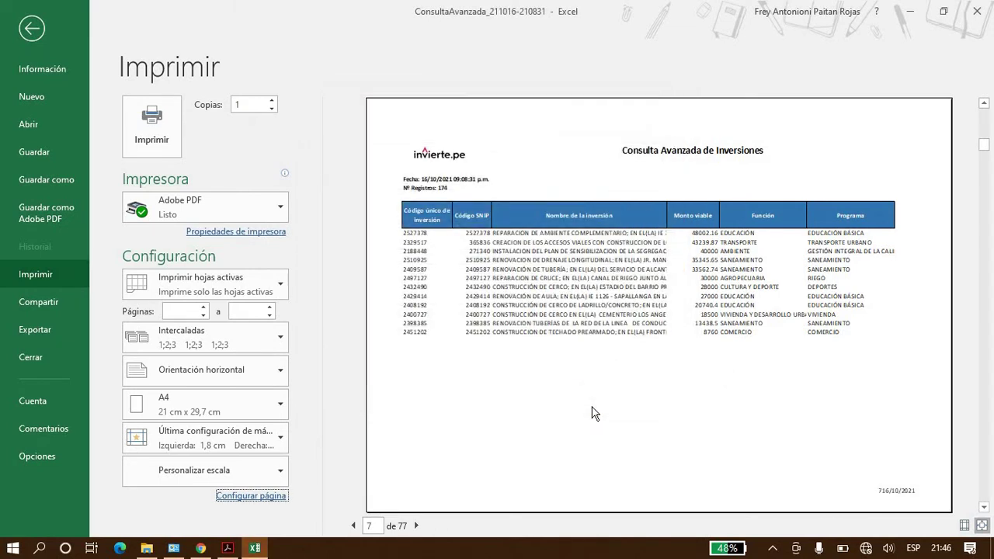
# Step: Reset the right footer to the page number alone and put the time on the left
pyautogui.click(267, 497)
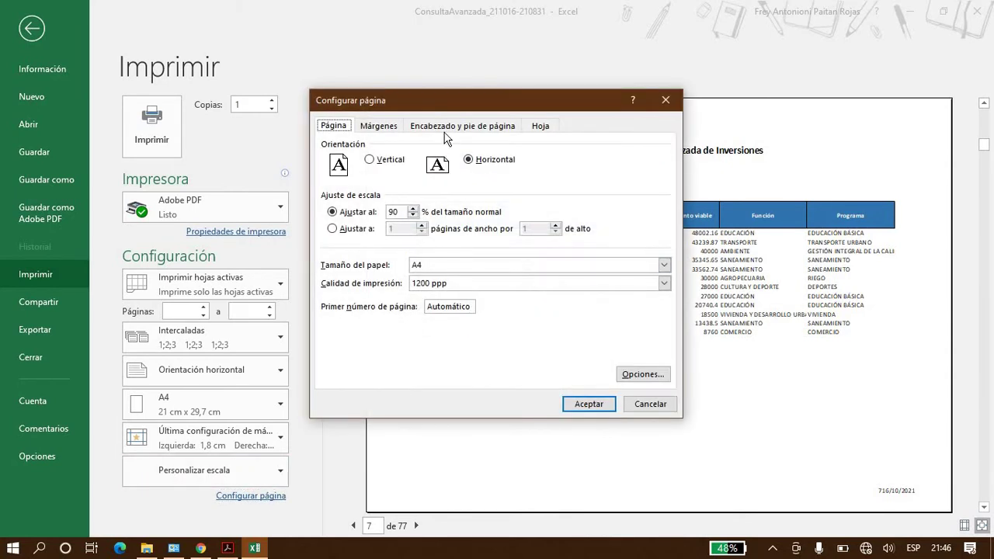
pyautogui.click(447, 129)
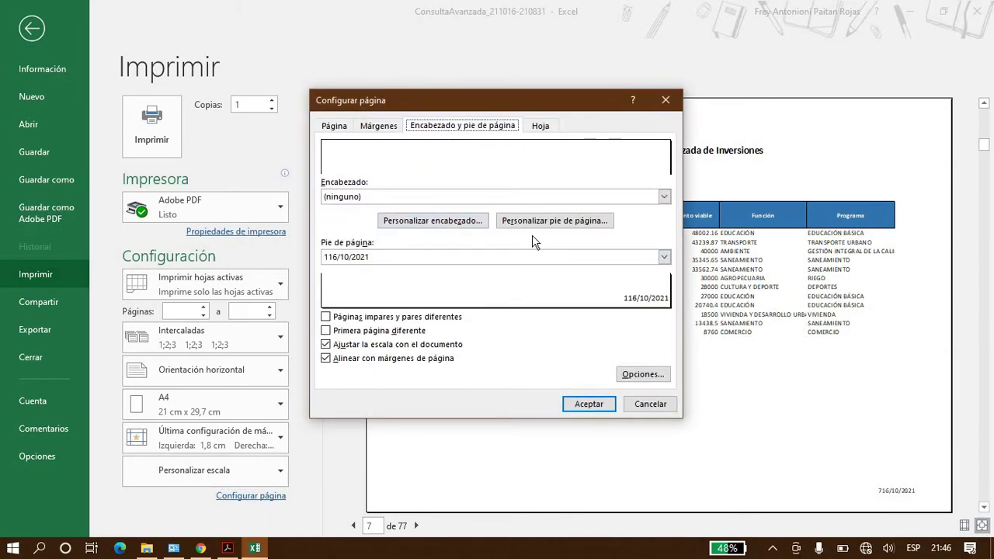
pyautogui.click(526, 224)
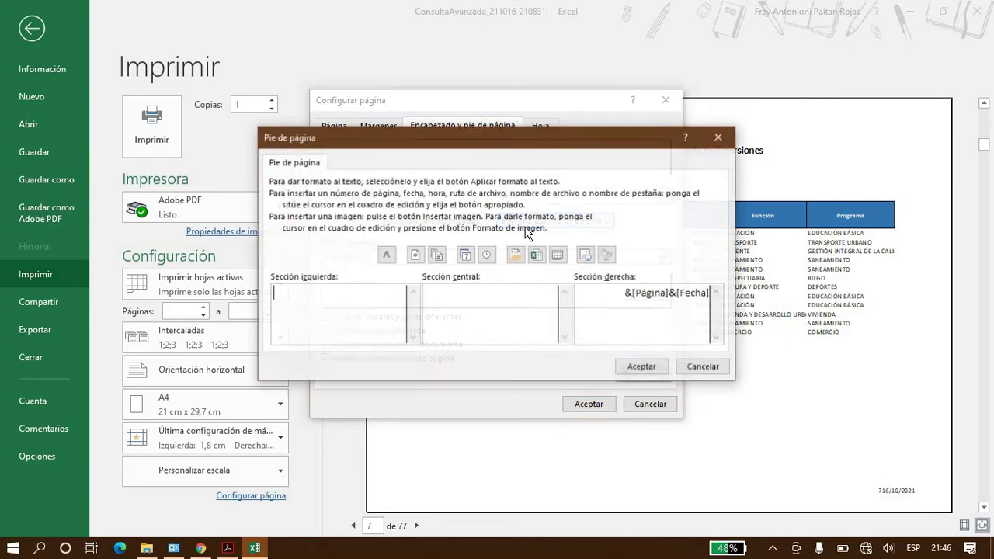
pyautogui.tripleClick(699, 296)
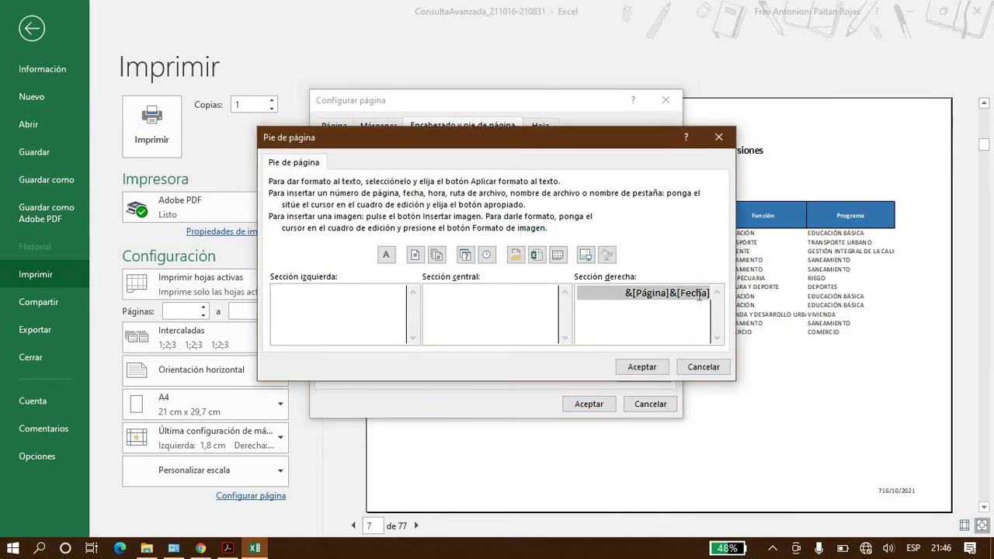
pyautogui.press('Delete')
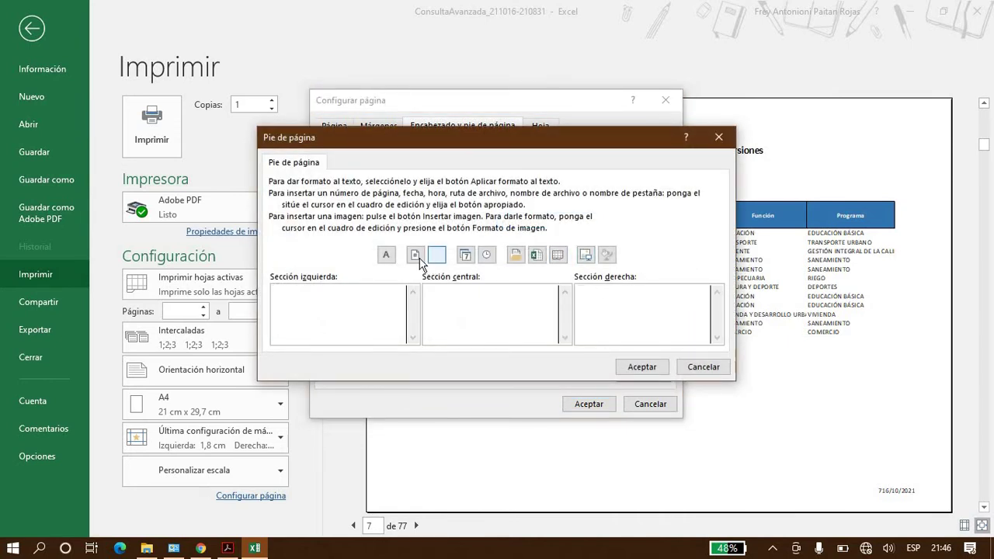
pyautogui.click(416, 255)
pyautogui.click(484, 256)
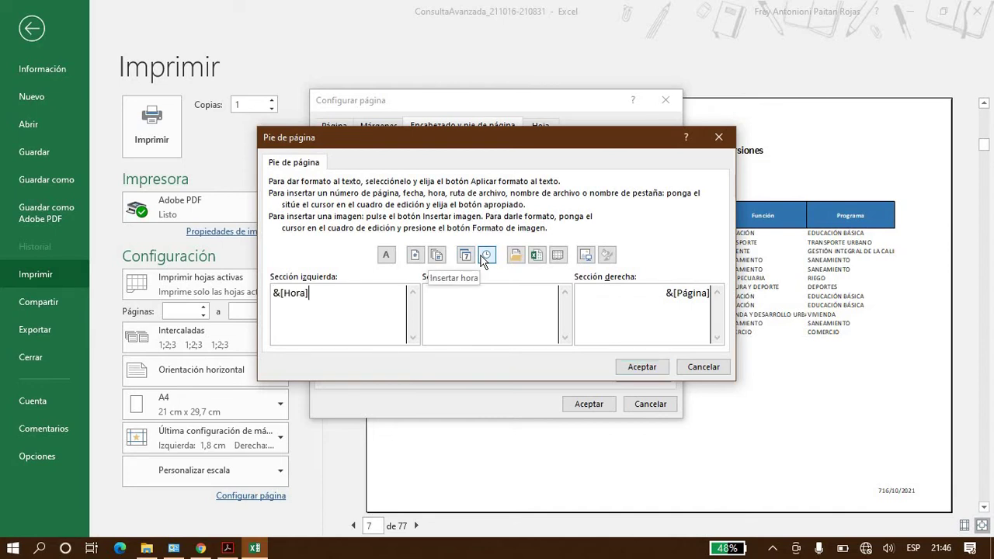
pyautogui.click(628, 371)
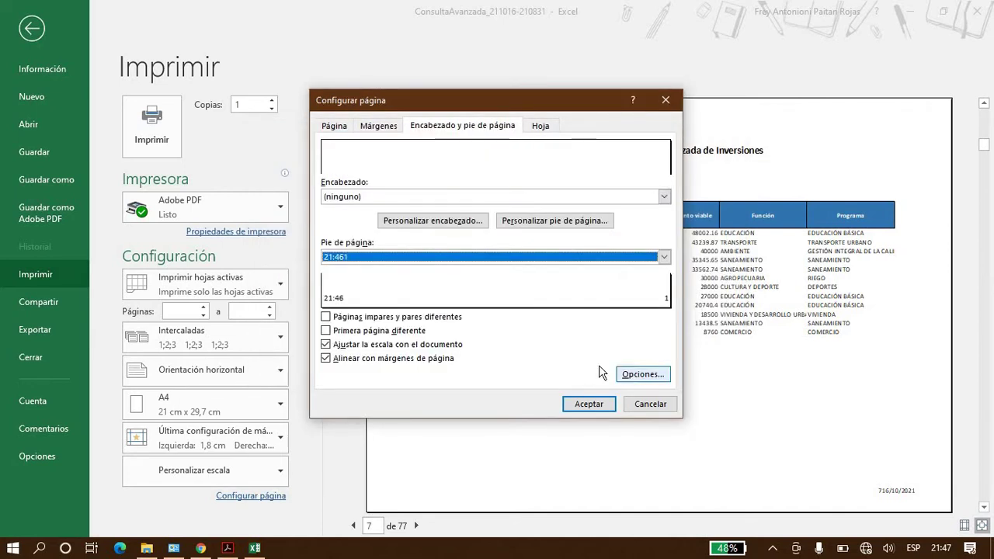
# Step: Insert the date in the centre footer section and apply the page setup
pyautogui.click(532, 224)
pyautogui.click(496, 296)
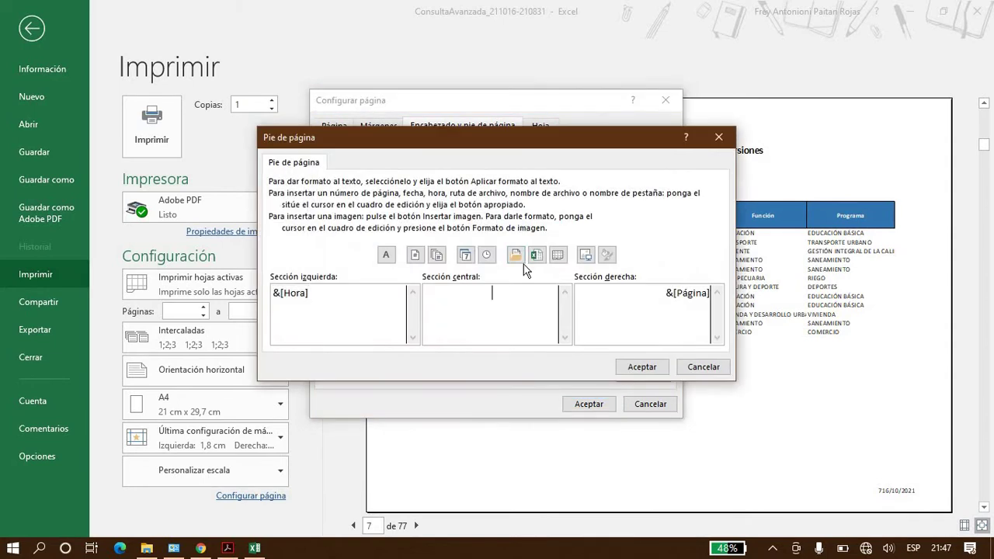
pyautogui.click(465, 256)
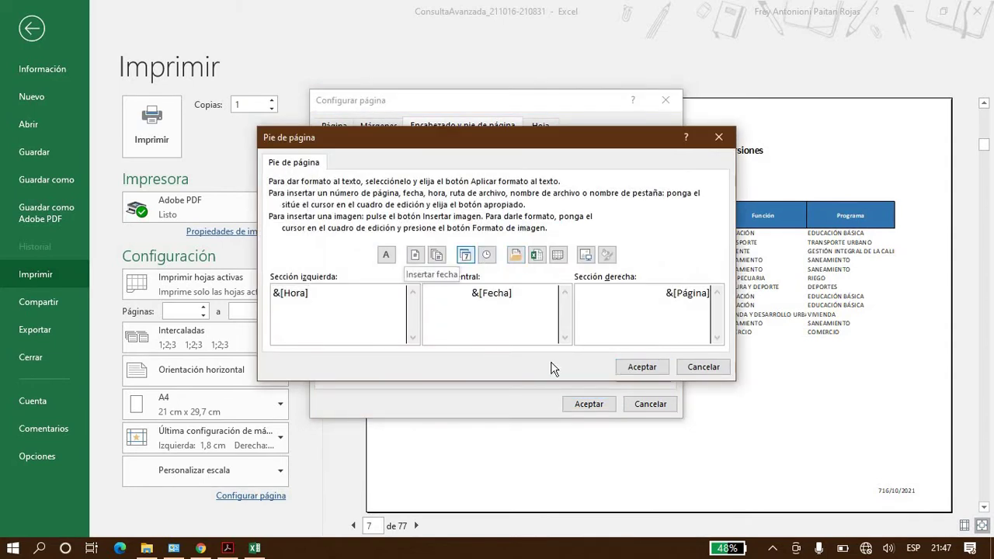
pyautogui.click(642, 369)
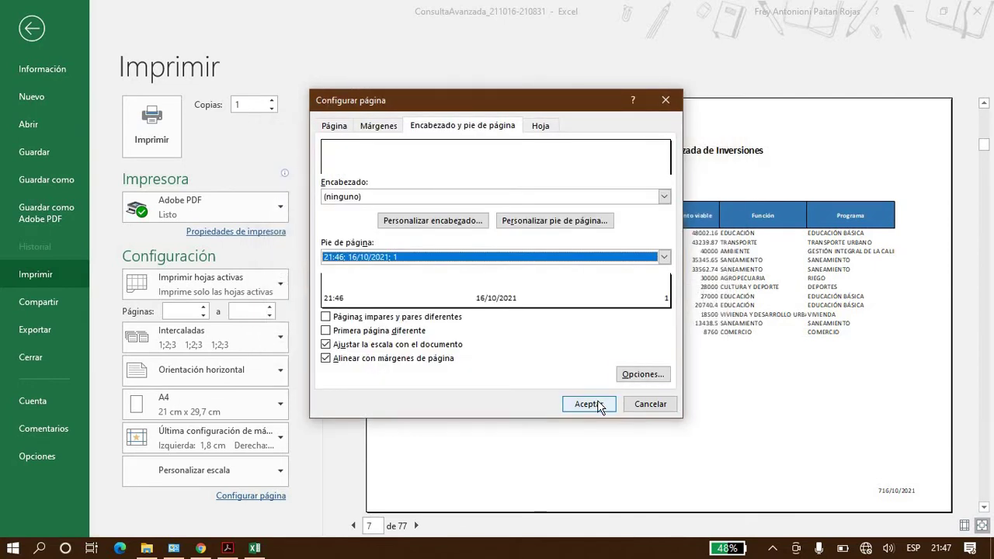
pyautogui.click(588, 404)
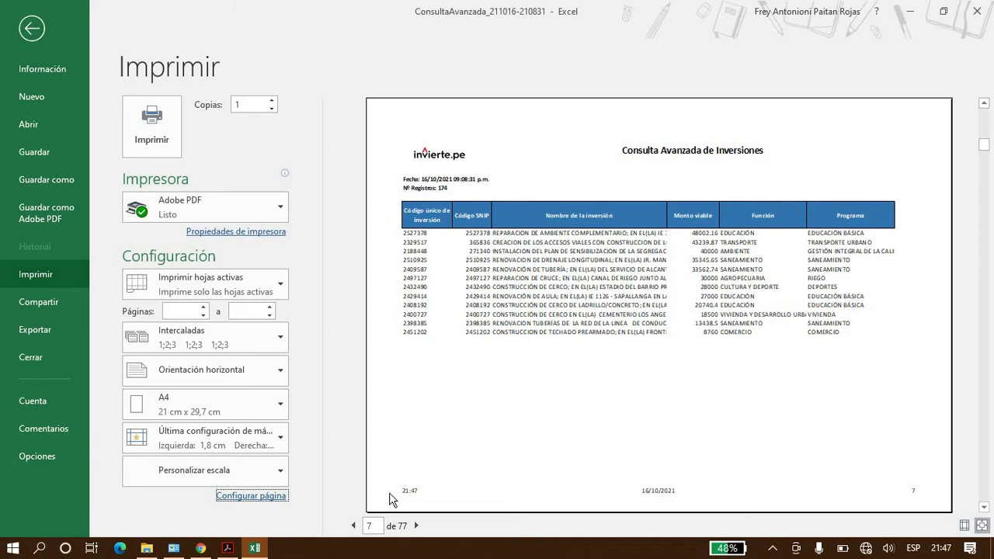
# Step: Return to the first preview page and print the sheet to the Adobe PDF printer
pyautogui.click(355, 526)
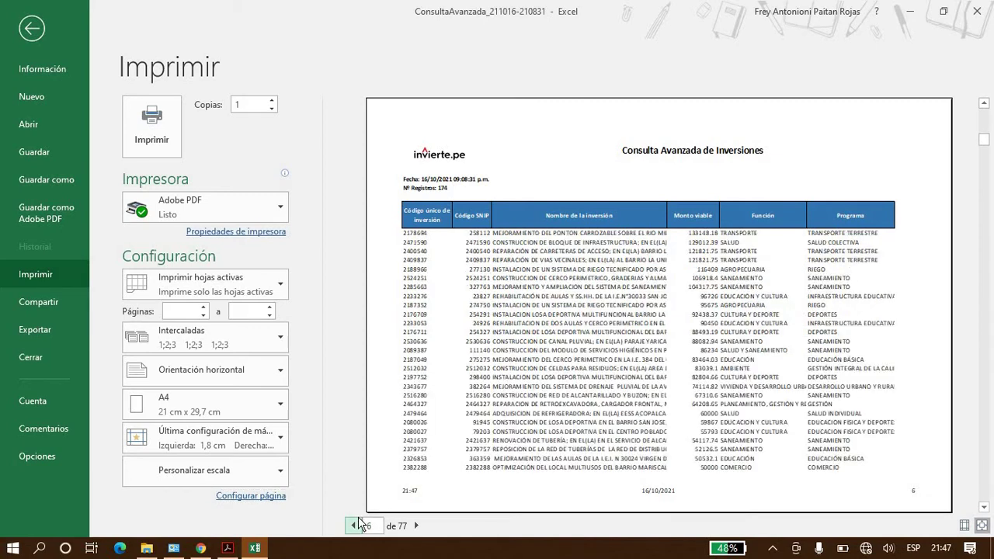
pyautogui.click(356, 525)
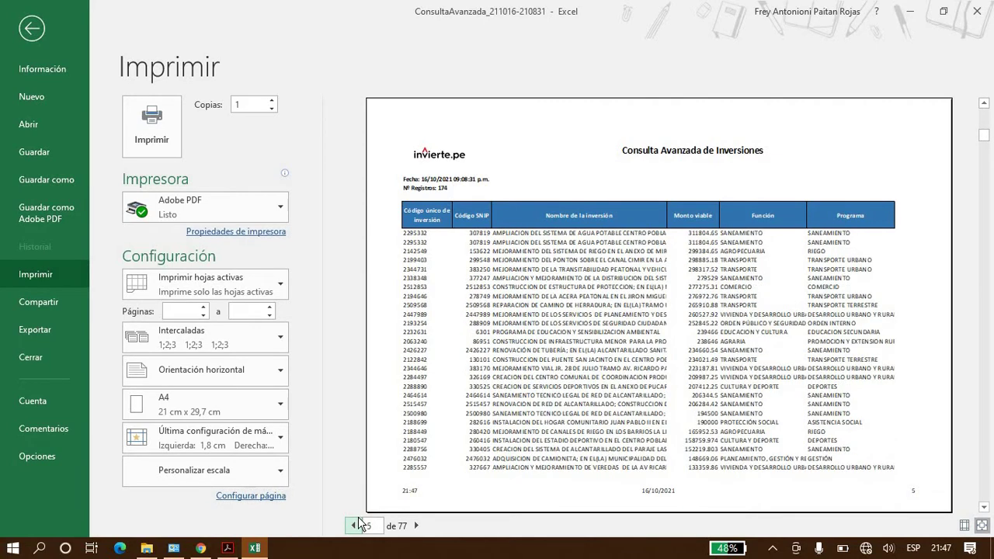
pyautogui.click(356, 525)
pyautogui.click(356, 525)
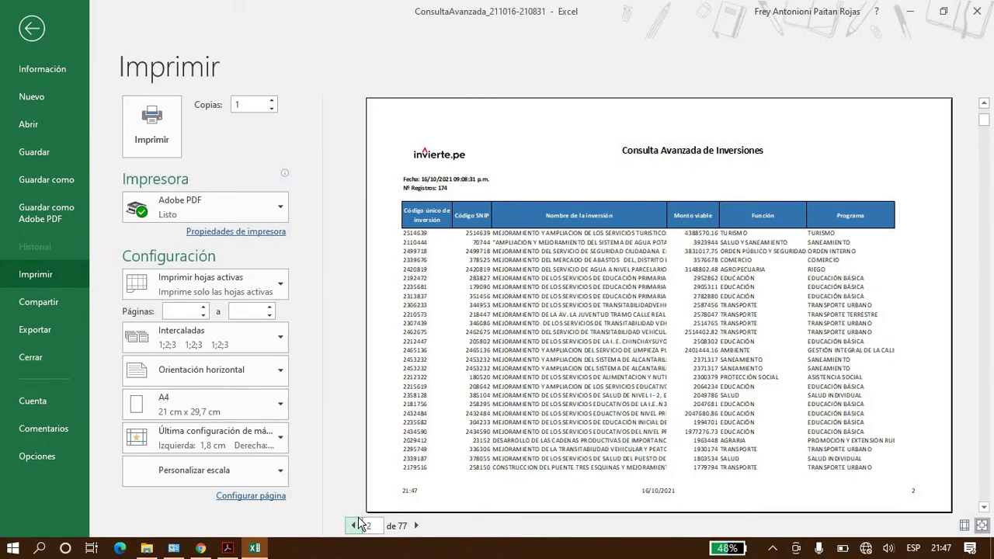
pyautogui.click(355, 526)
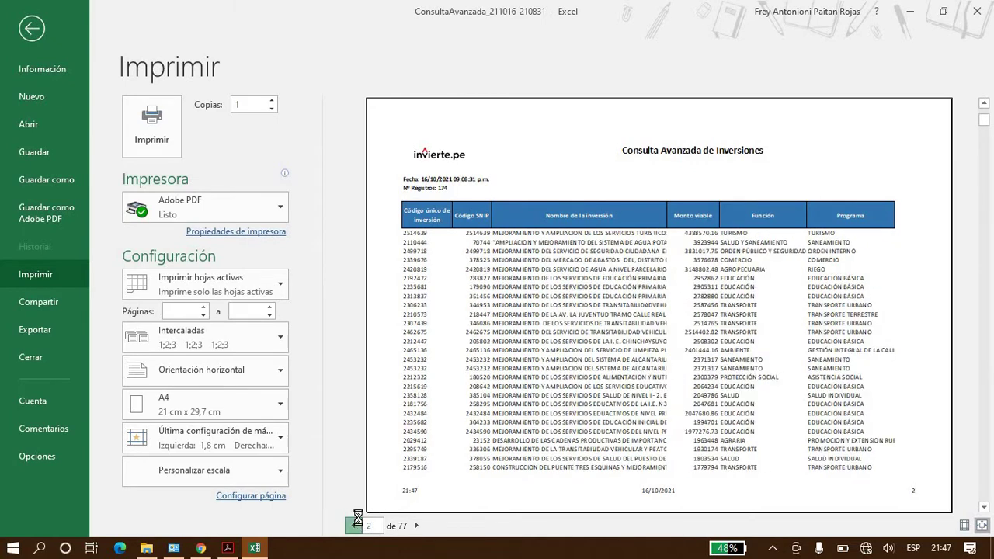
pyautogui.click(238, 209)
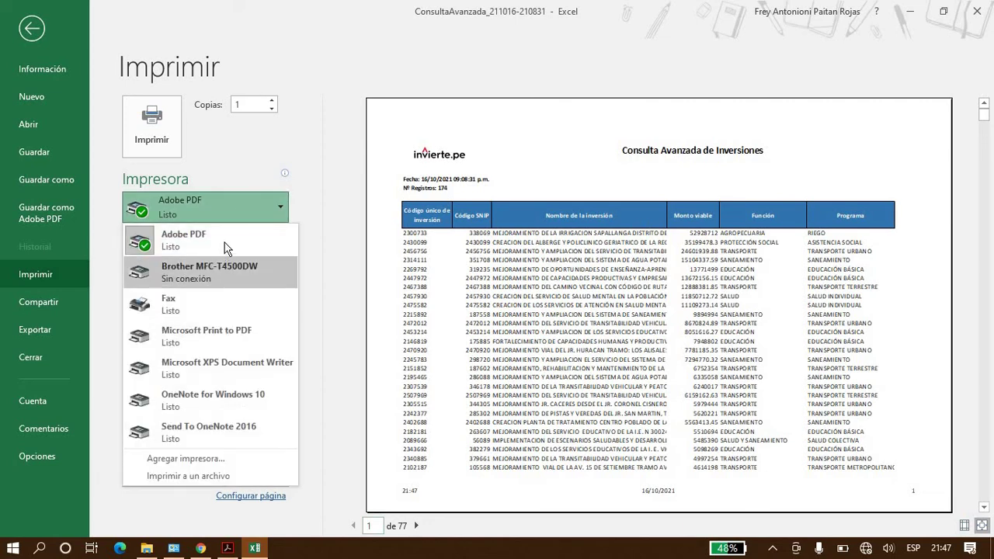
pyautogui.click(224, 242)
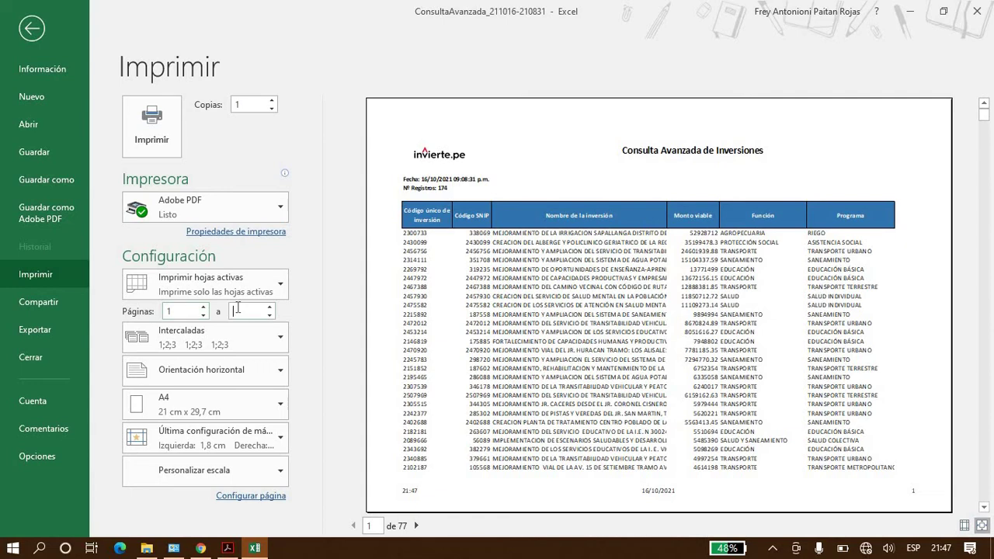
pyautogui.write('7')
pyautogui.click(164, 138)
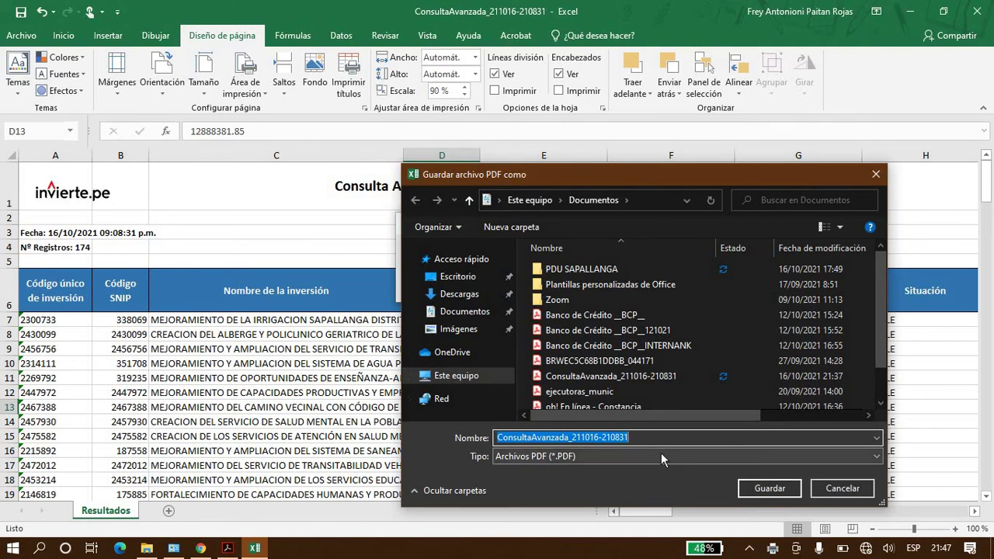
# Step: Name the PDF 'PRUEBA 2' and save it
pyautogui.press('capslock')
pyautogui.write('PR')
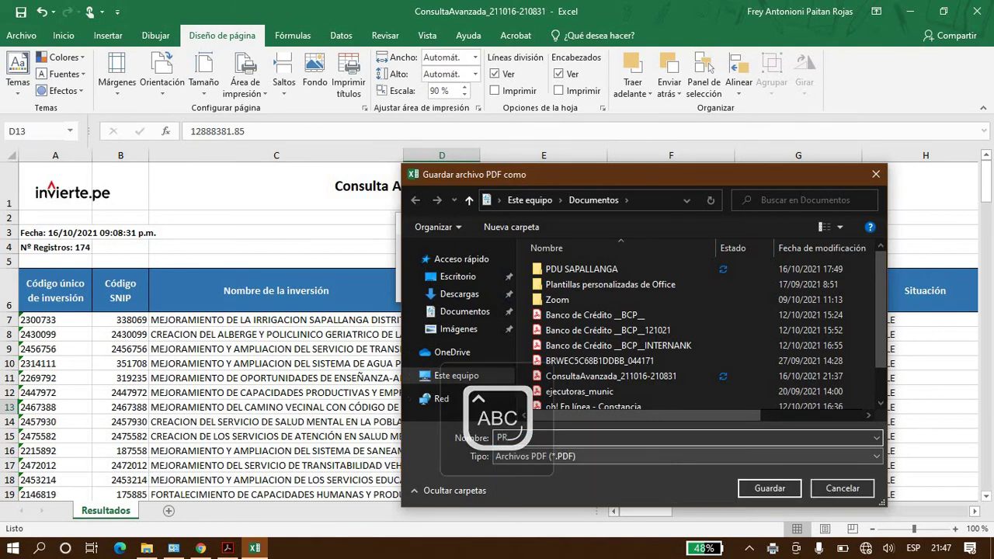
pyautogui.write('UEBA 2')
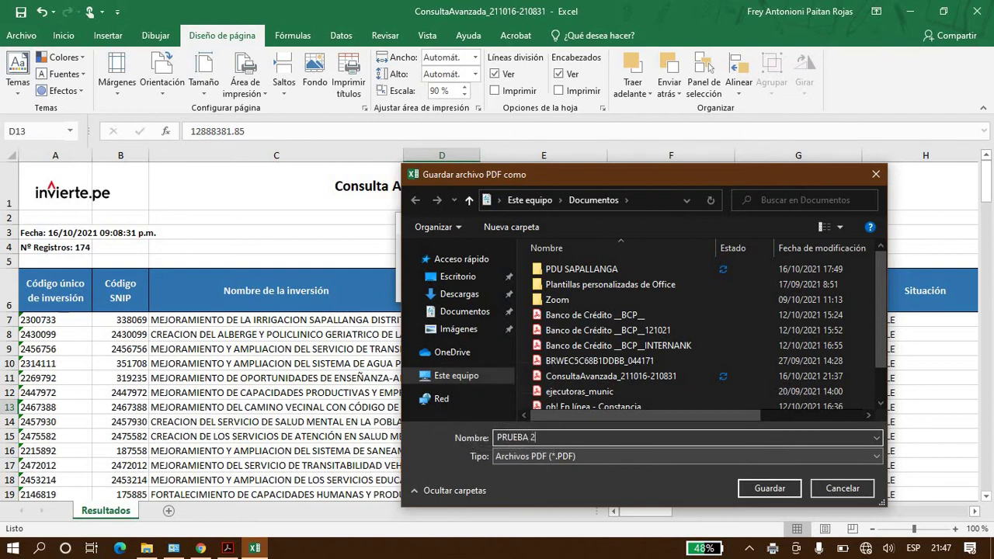
pyautogui.click(763, 493)
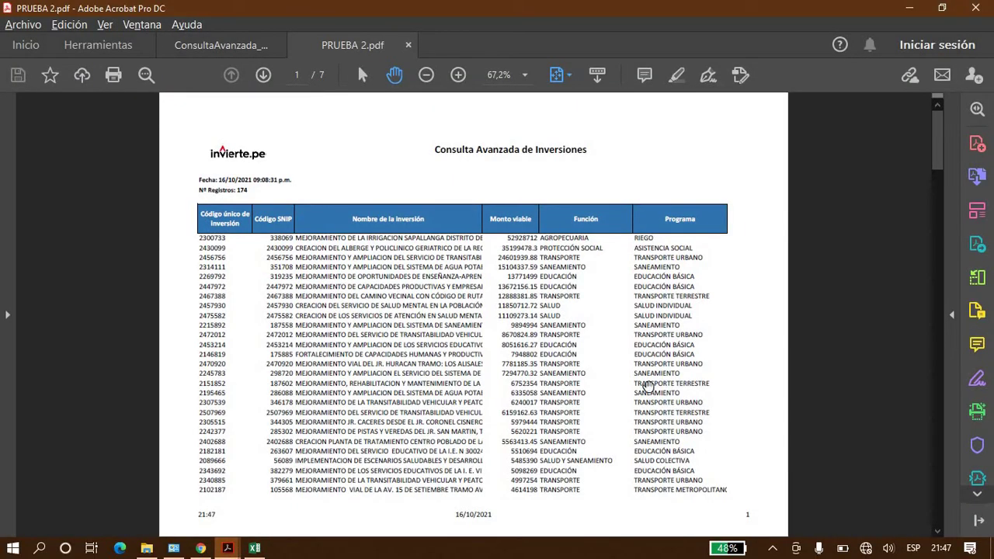
pyautogui.click(217, 53)
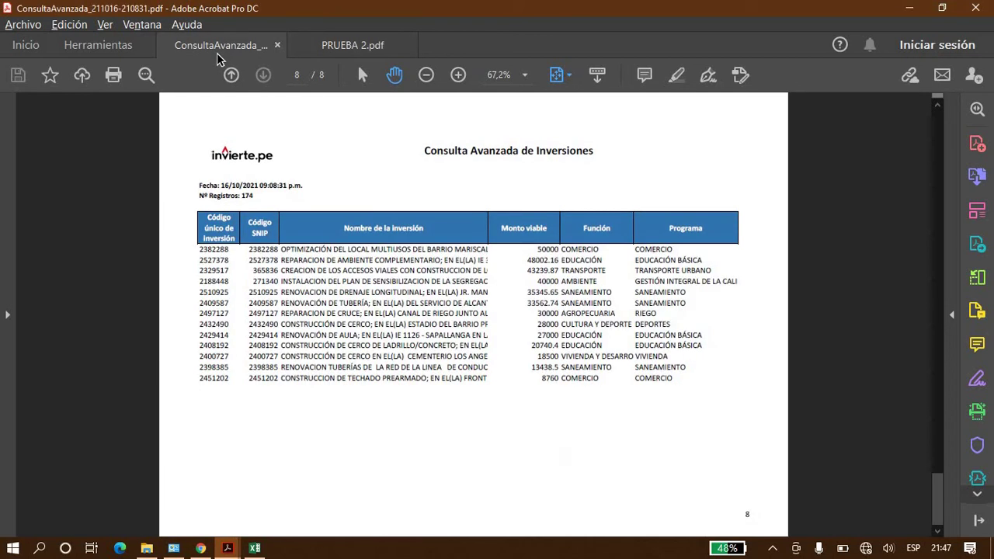
pyautogui.click(319, 53)
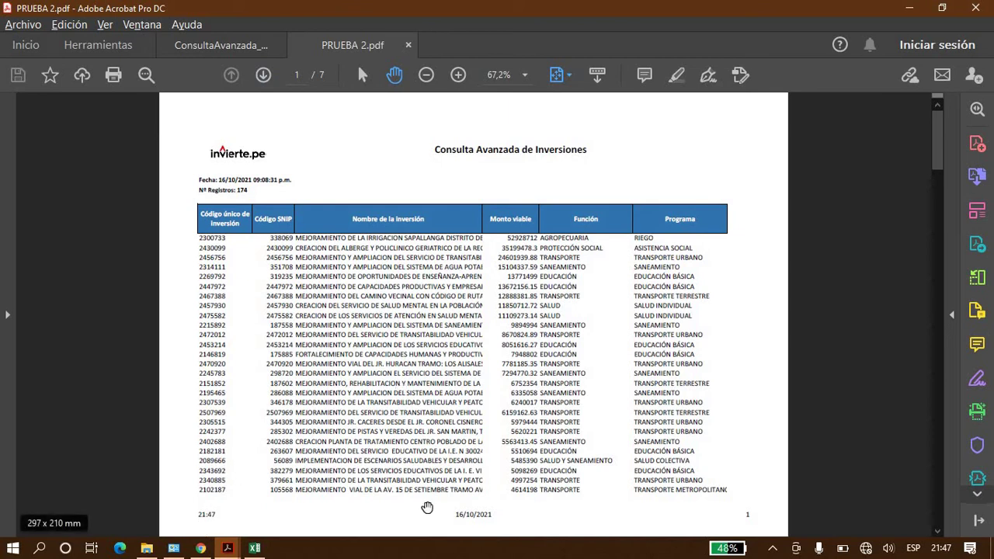
pyautogui.click(939, 532)
pyautogui.click(939, 531)
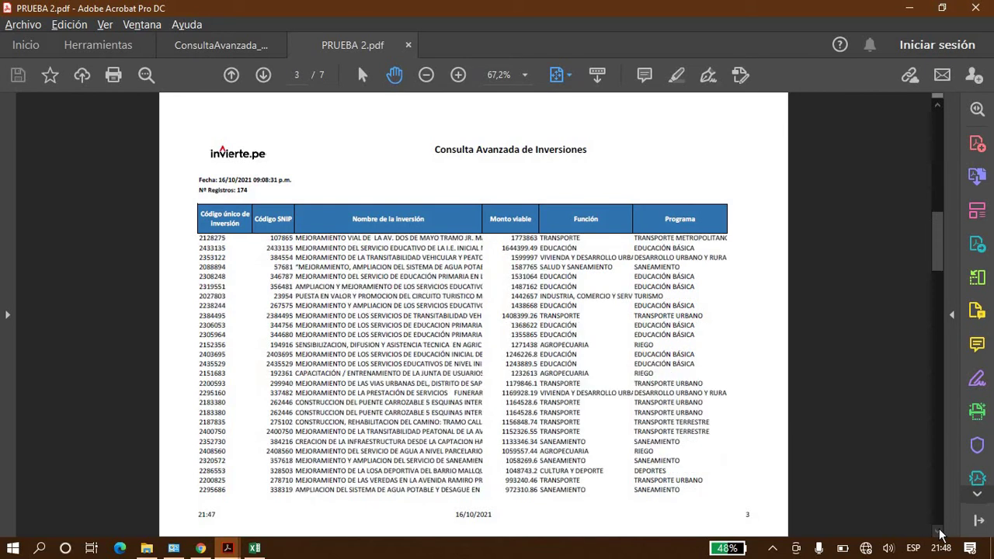
pyautogui.click(938, 532)
pyautogui.click(938, 531)
pyautogui.click(938, 531)
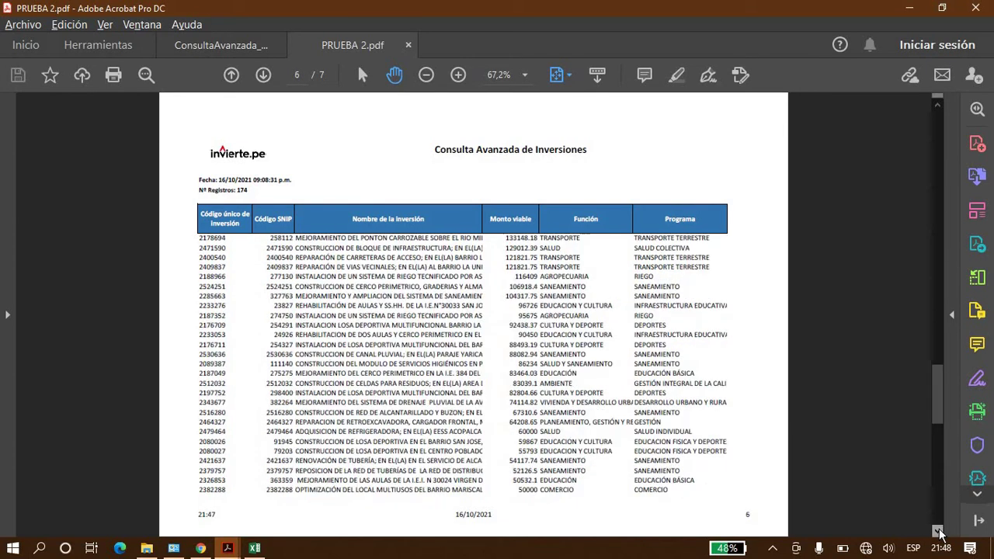
pyautogui.click(938, 531)
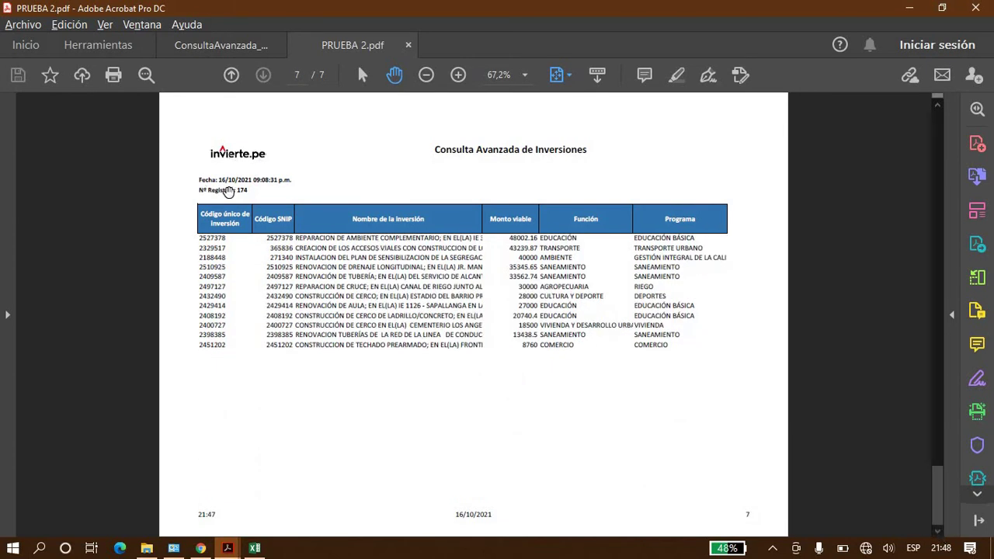